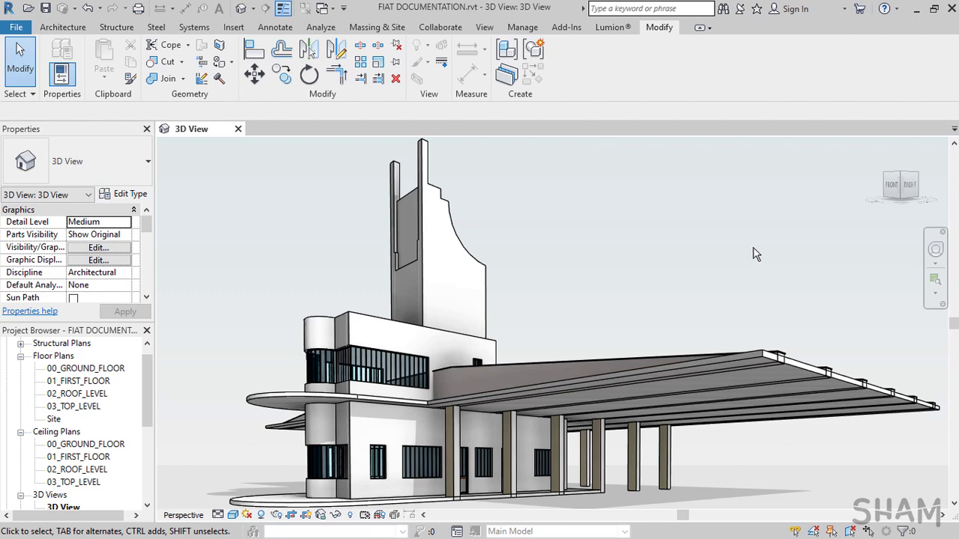
# Create a new family from Metric Generic Model face based.rft and select its square extrusion.
pyautogui.click(15, 28)
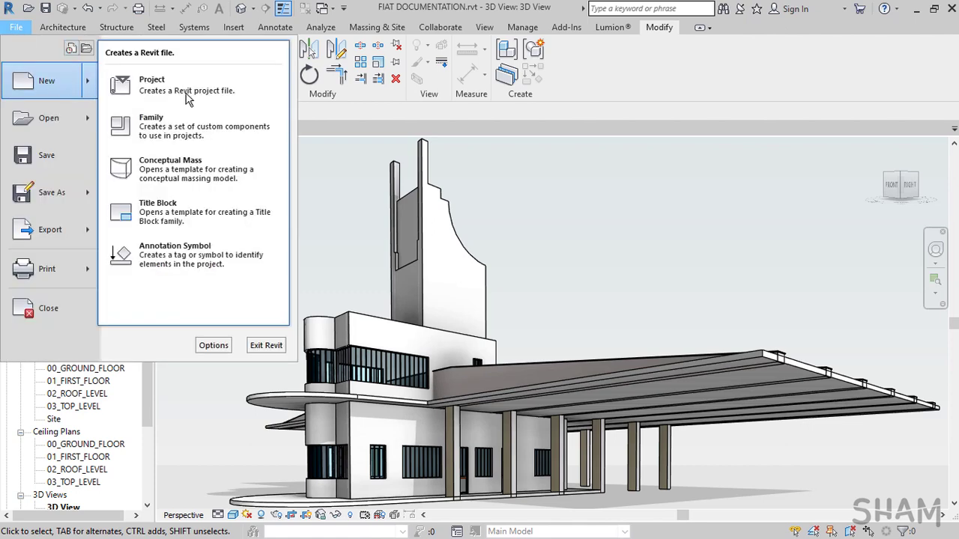
pyautogui.press('Escape')
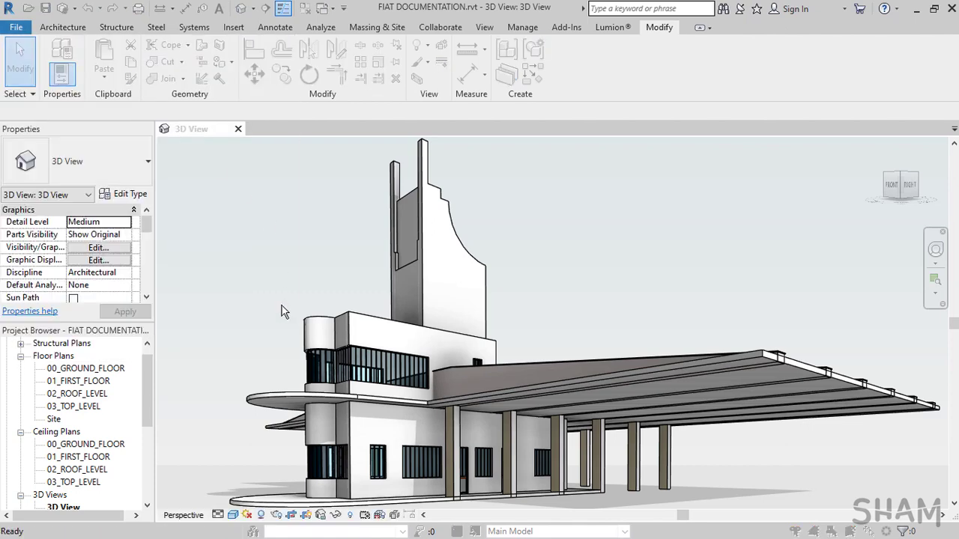
pyautogui.moveTo(616, 104); pyautogui.dragTo(608, 180)
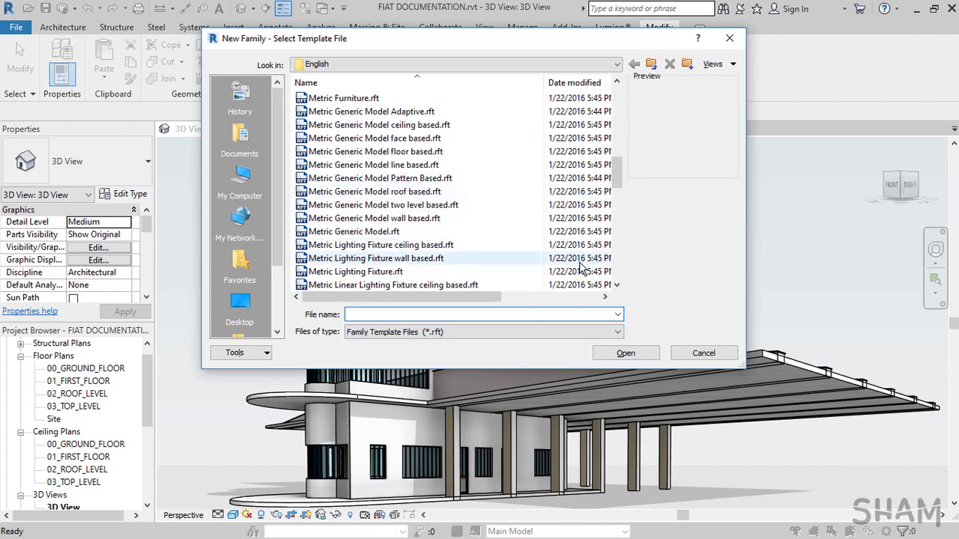
pyautogui.click(411, 140)
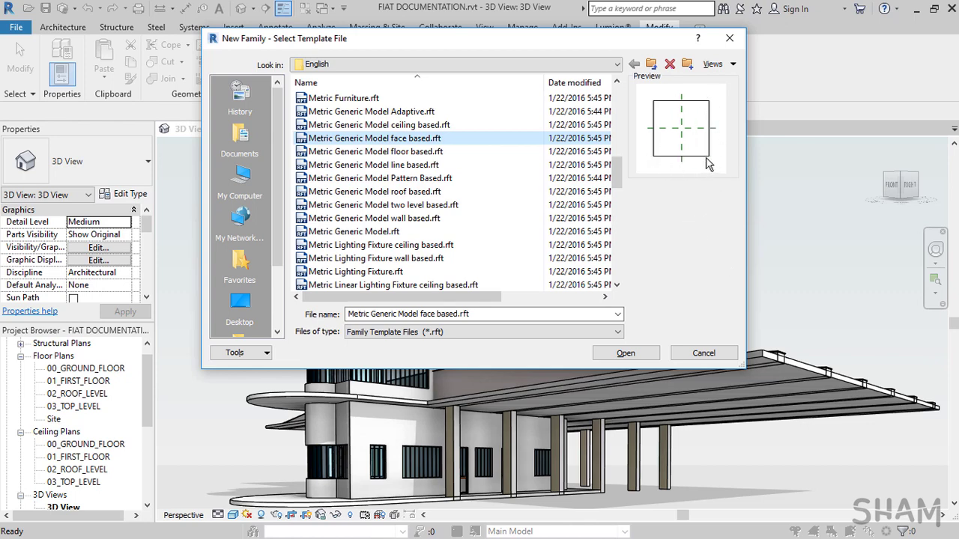
pyautogui.click(632, 354)
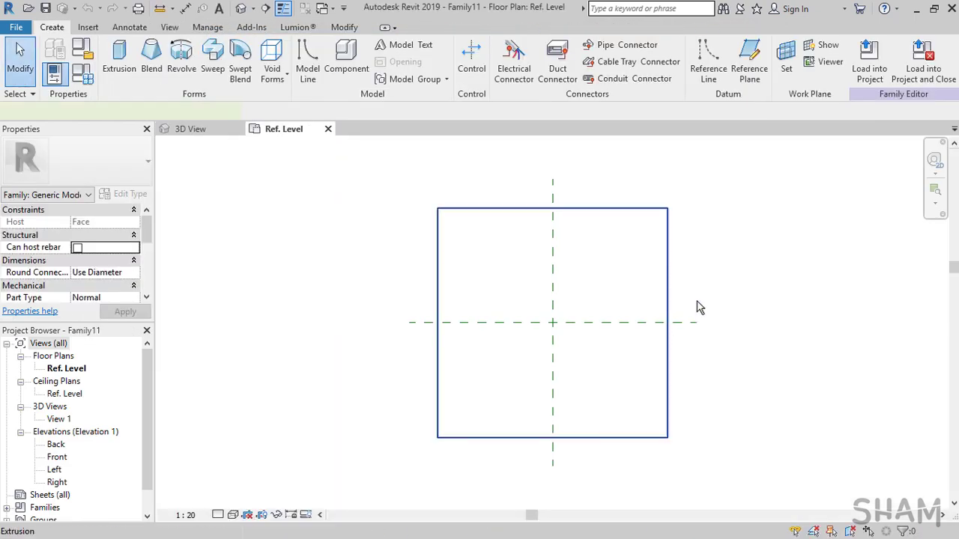
pyautogui.click(566, 278)
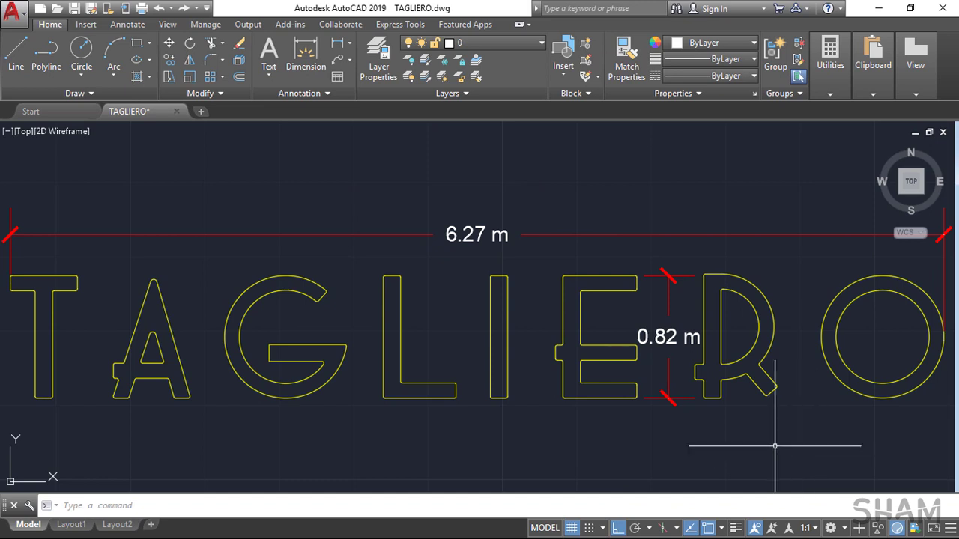
# Delete the 6.27 m and 0.82 m dimensions from TAGLIERO.dwg and save the drawing.
pyautogui.click(496, 225)
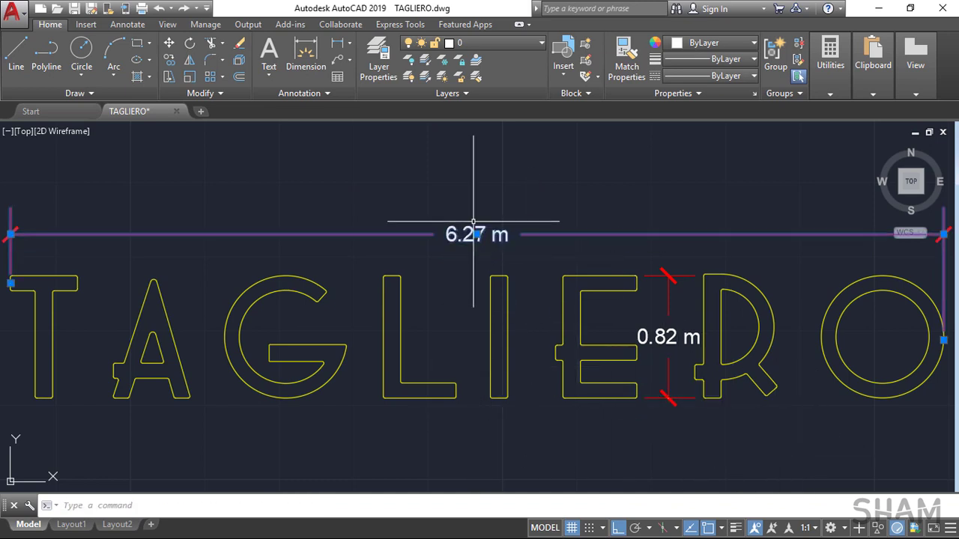
pyautogui.click(669, 325)
pyautogui.click(659, 247)
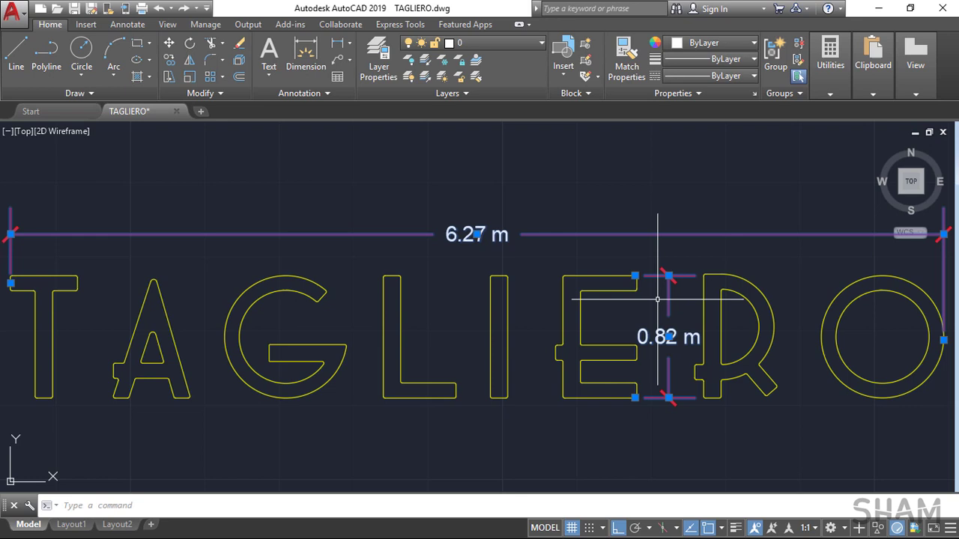
pyautogui.press('Delete')
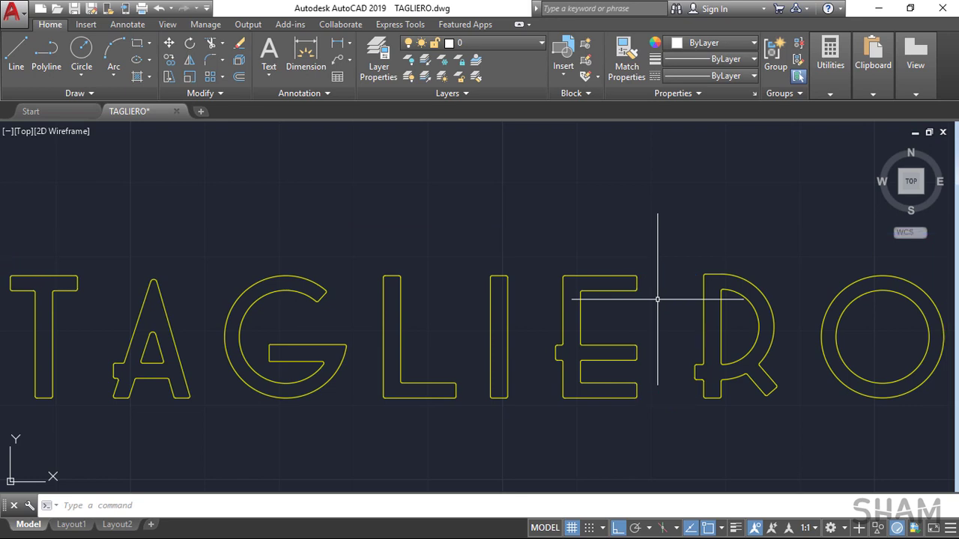
pyautogui.click(10, 16)
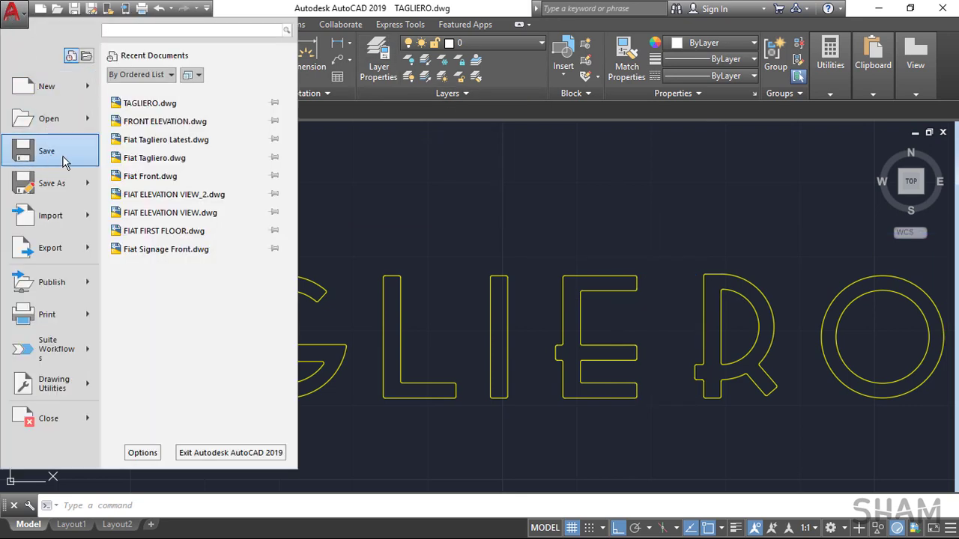
pyautogui.click(47, 153)
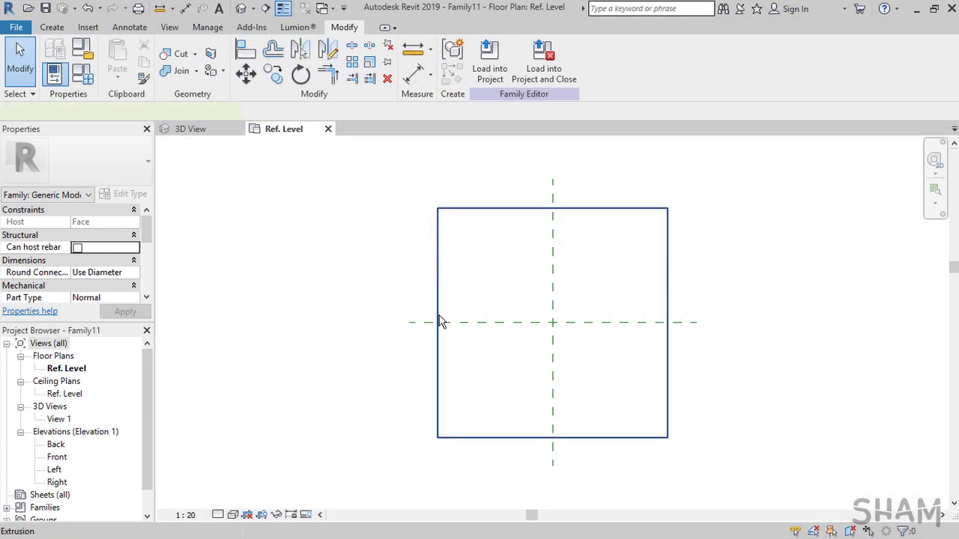
# Drag the extrusion's edges to make it 3.0000 m wide and 0.9000 m tall.
pyautogui.click(440, 321)
pyautogui.moveTo(438, 323); pyautogui.dragTo(268, 323)
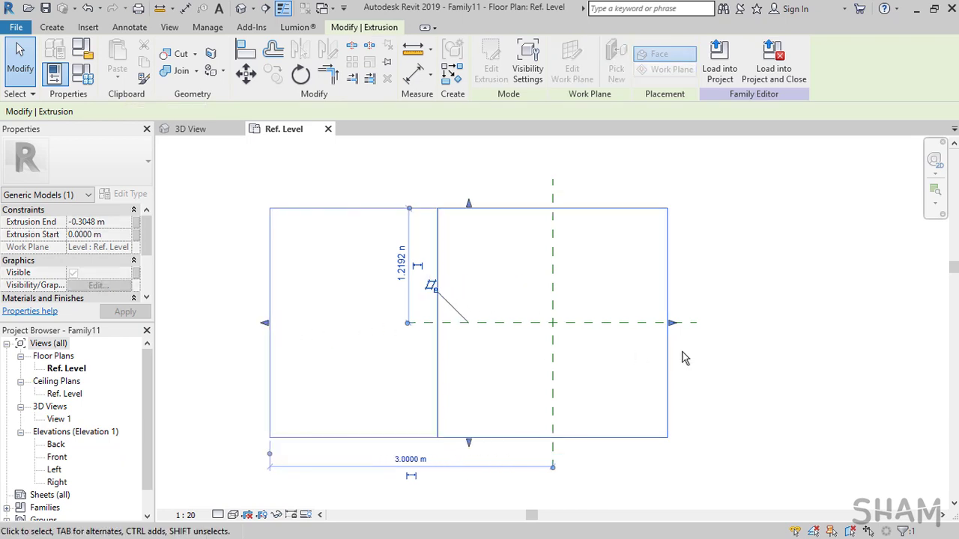
pyautogui.moveTo(673, 325); pyautogui.dragTo(850, 331)
pyautogui.moveTo(558, 203); pyautogui.dragTo(555, 256)
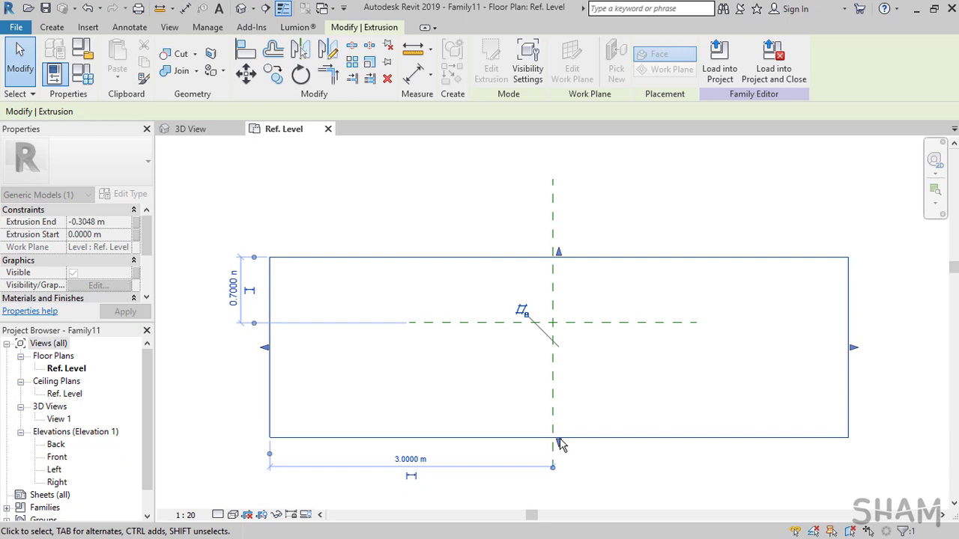
pyautogui.moveTo(558, 442); pyautogui.dragTo(557, 392)
pyautogui.moveTo(558, 253); pyautogui.dragTo(558, 238)
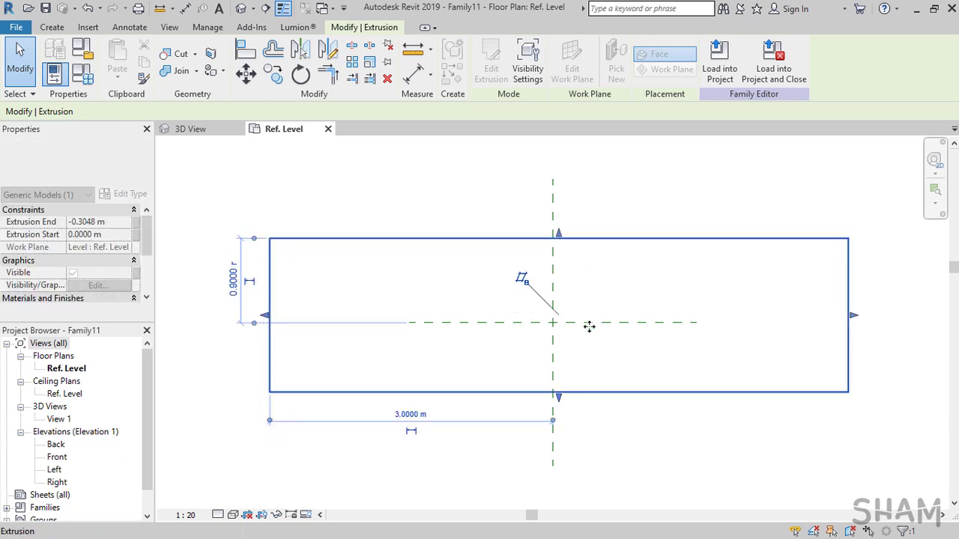
pyautogui.click(432, 171)
# Start Import CAD and pick TAGLIERO.dwg from Desktop > ProjectFolder > 01_AutoCAD Files.
pyautogui.click(88, 27)
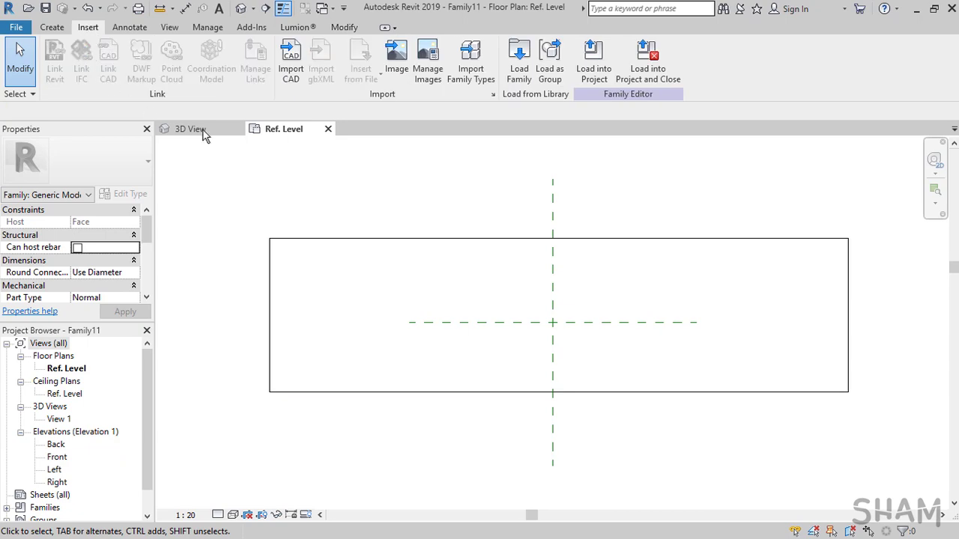
pyautogui.click(291, 61)
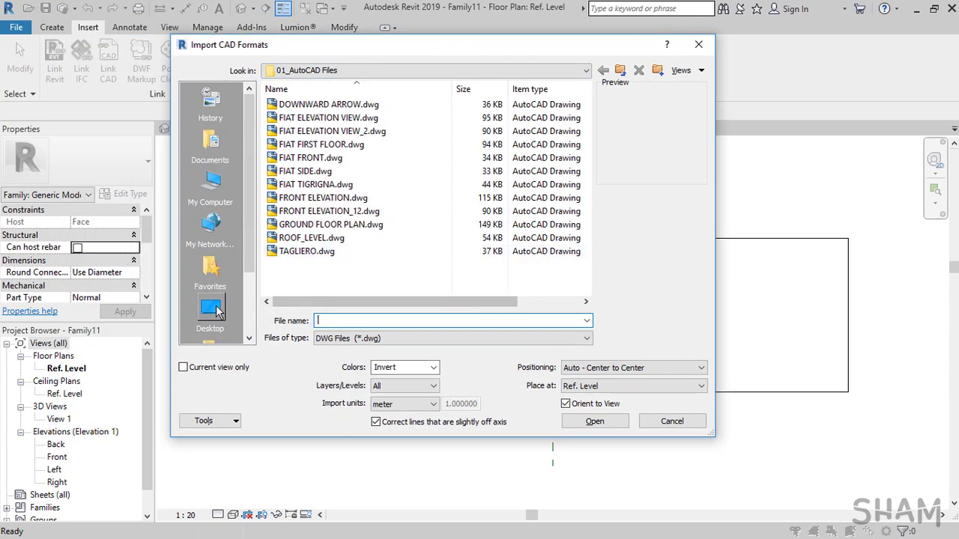
pyautogui.click(211, 319)
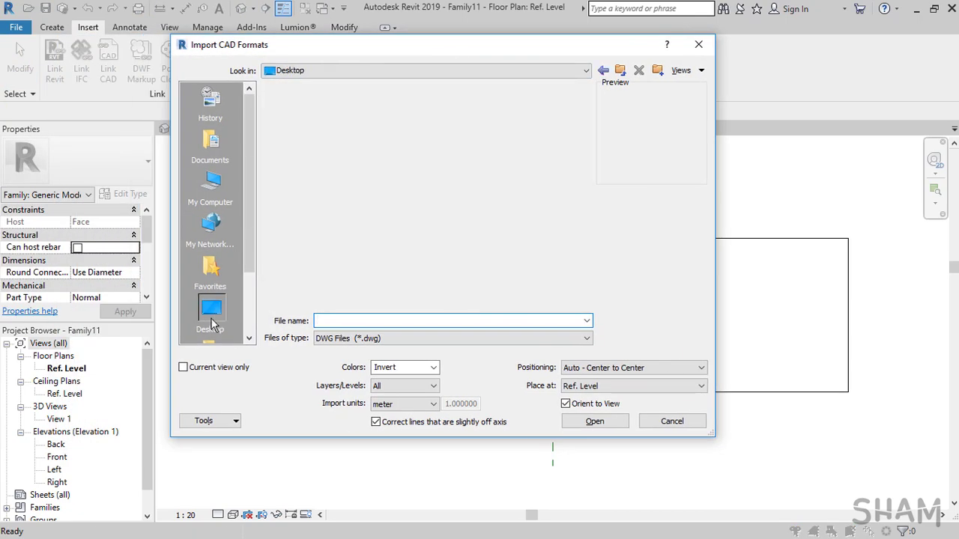
pyautogui.doubleClick(358, 185)
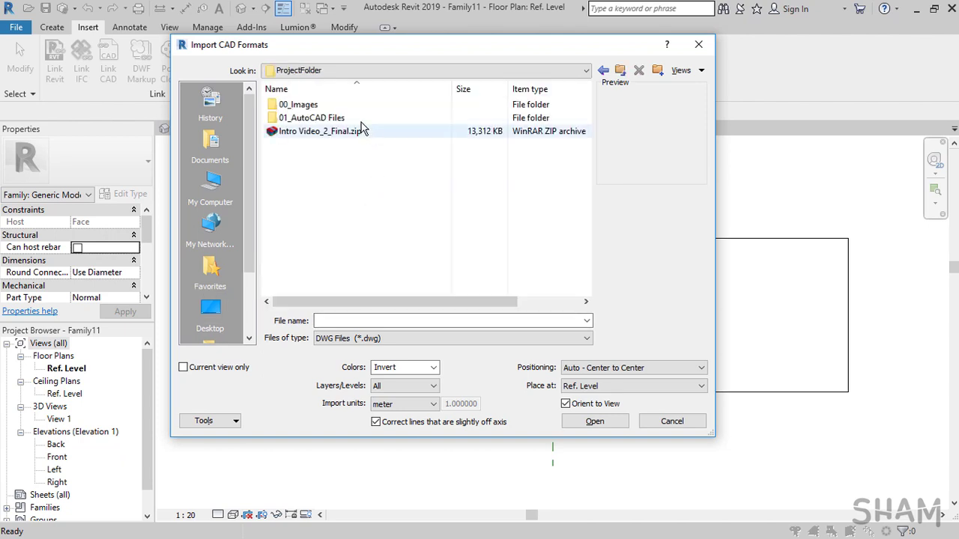
pyautogui.doubleClick(334, 118)
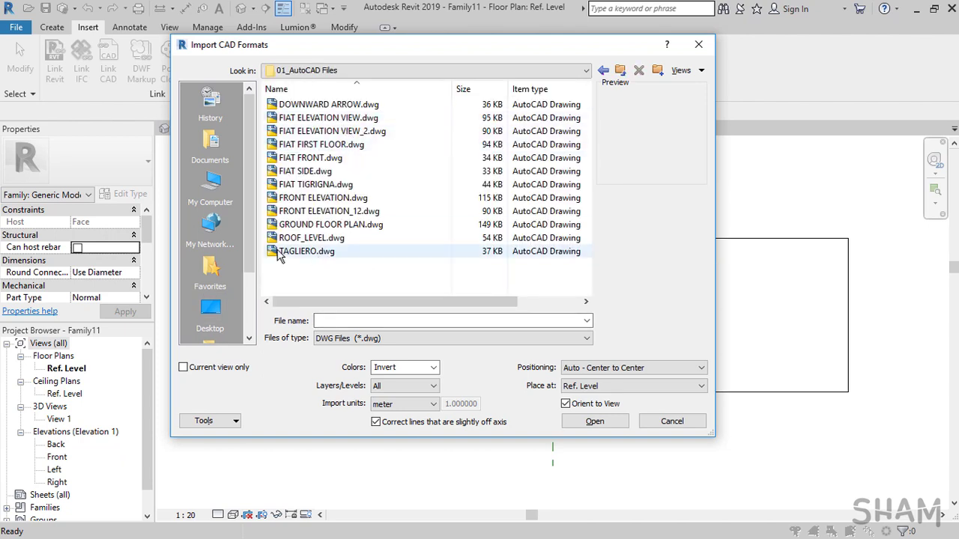
pyautogui.click(328, 254)
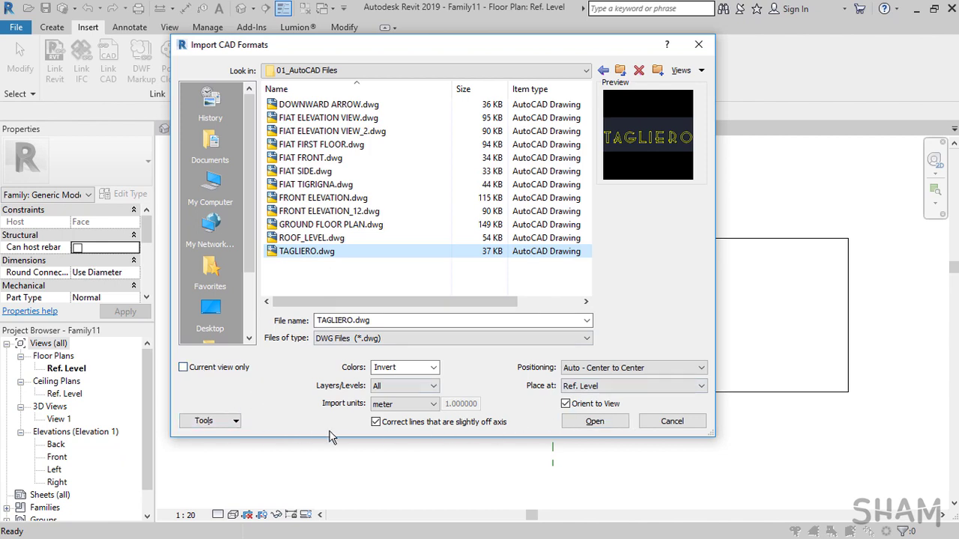
# Set the import to Invert colours, meter units and Auto - Center to Center positioning.
pyautogui.click(434, 367)
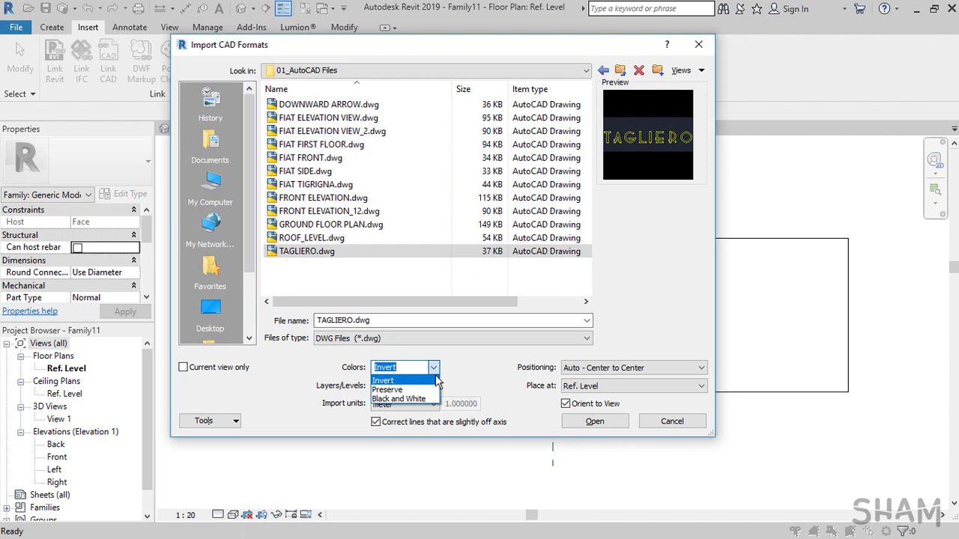
pyautogui.click(395, 380)
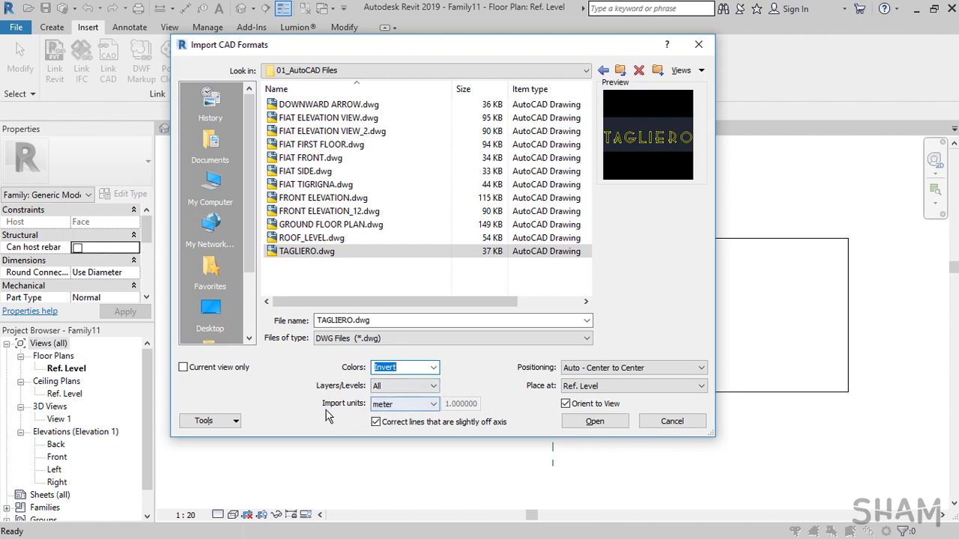
pyautogui.click(419, 407)
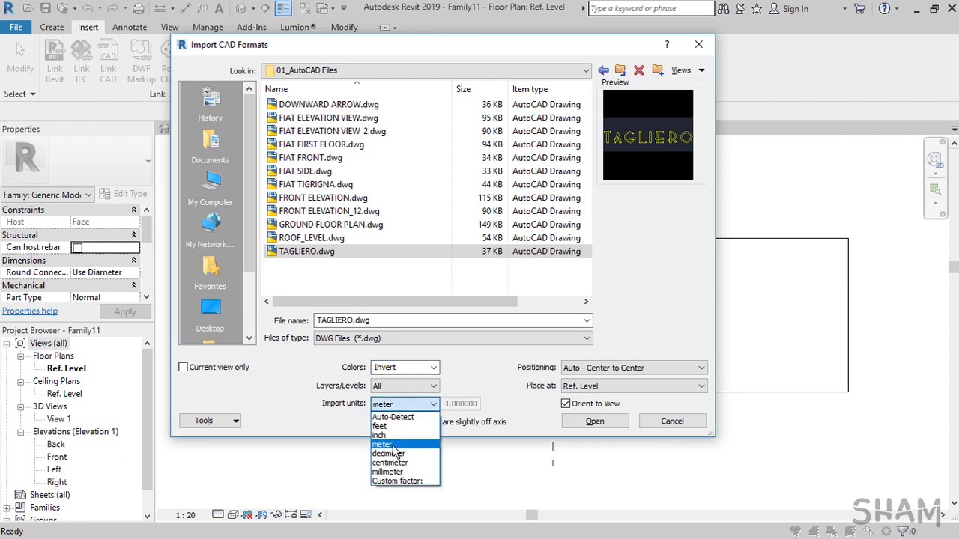
pyautogui.click(419, 447)
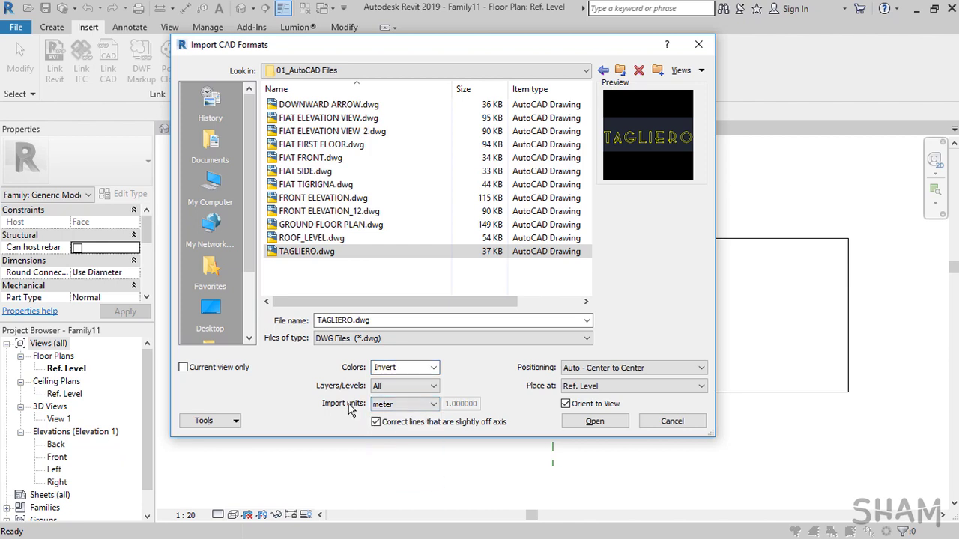
pyautogui.click(651, 368)
pyautogui.click(545, 406)
# Import the TAGLIERO drawing and stretch the plate's right edge past the letter O.
pyautogui.click(599, 421)
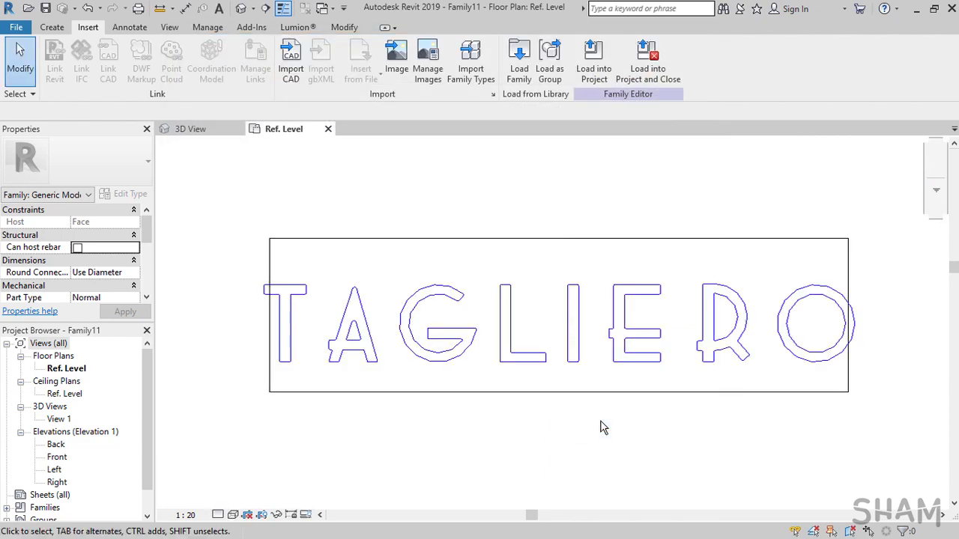
pyautogui.click(274, 378)
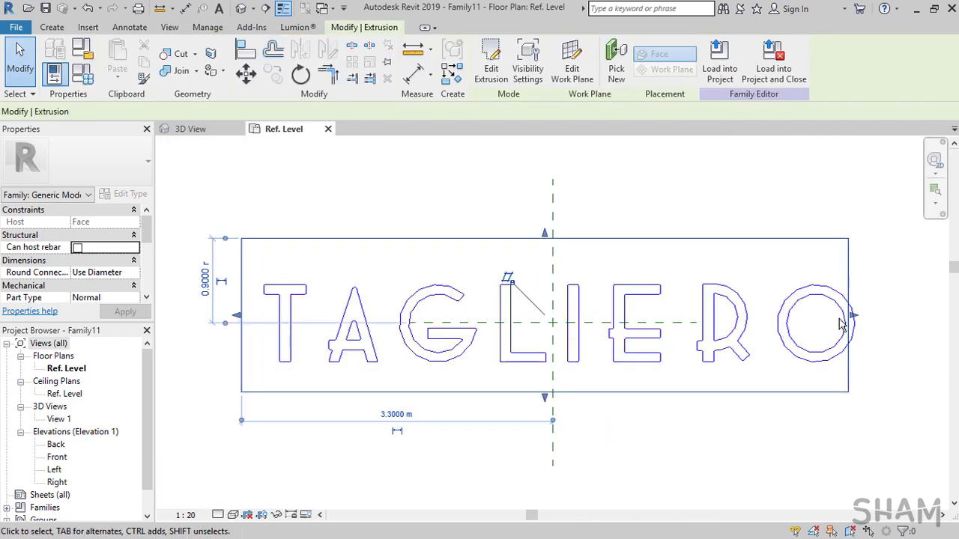
pyautogui.moveTo(878, 318); pyautogui.dragTo(873, 318)
pyautogui.click(694, 440)
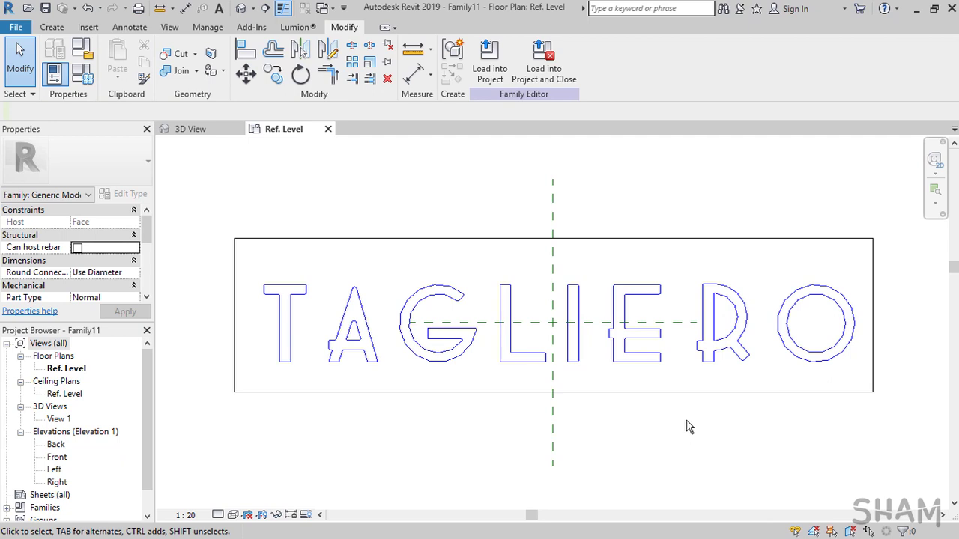
# Explode the import and cut all letter lines, excluding the reference plane, to the clipboard.
pyautogui.click(52, 27)
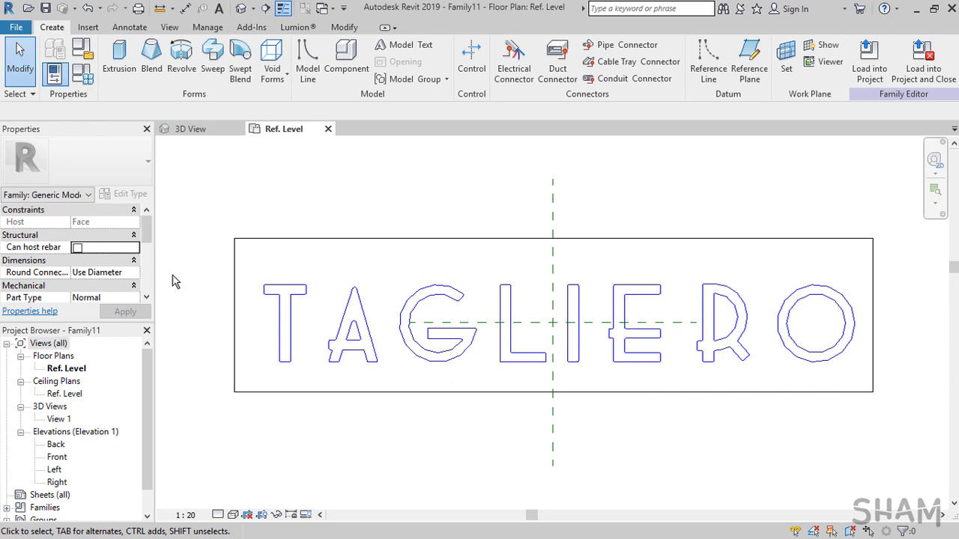
pyautogui.click(305, 319)
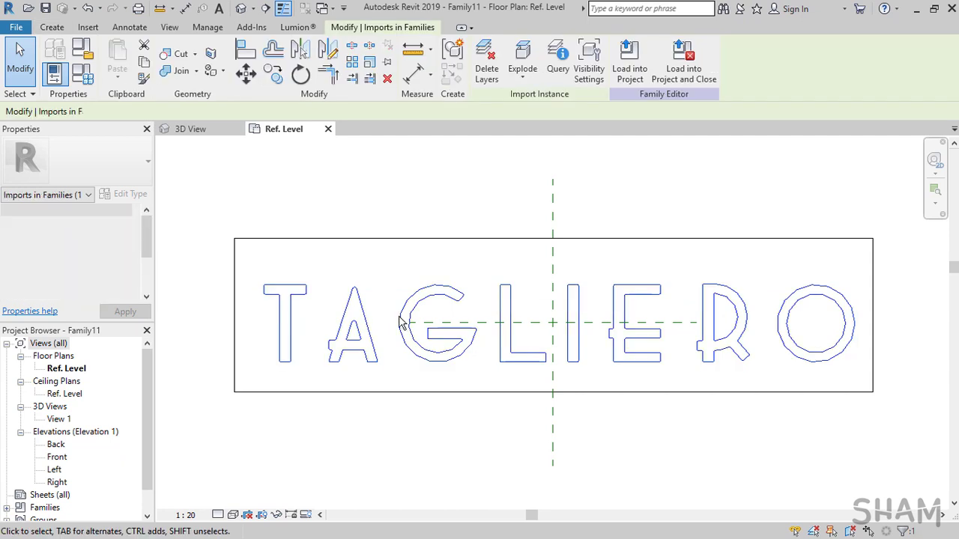
pyautogui.click(524, 74)
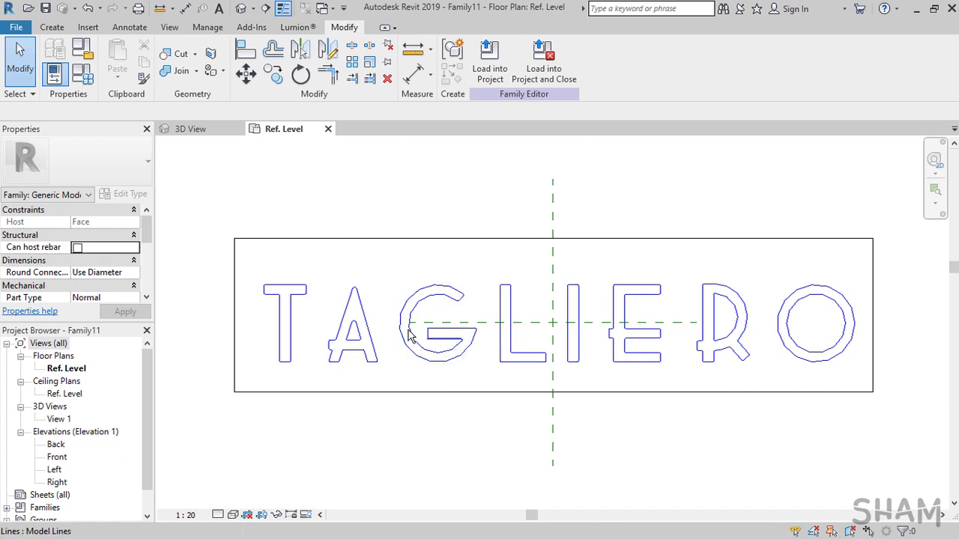
pyautogui.moveTo(253, 256); pyautogui.dragTo(862, 381)
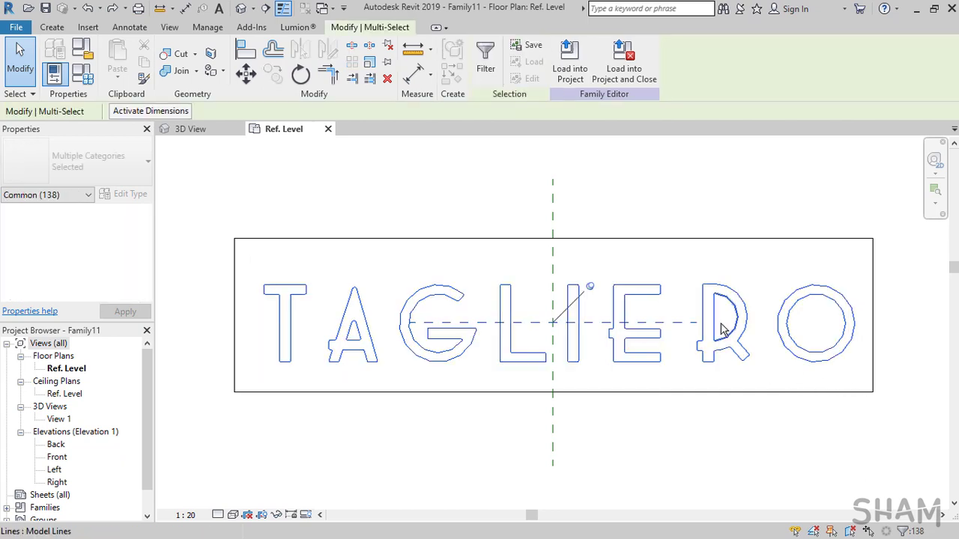
pyautogui.keyDown('shift'); pyautogui.click(673, 320); pyautogui.keyUp('shift')
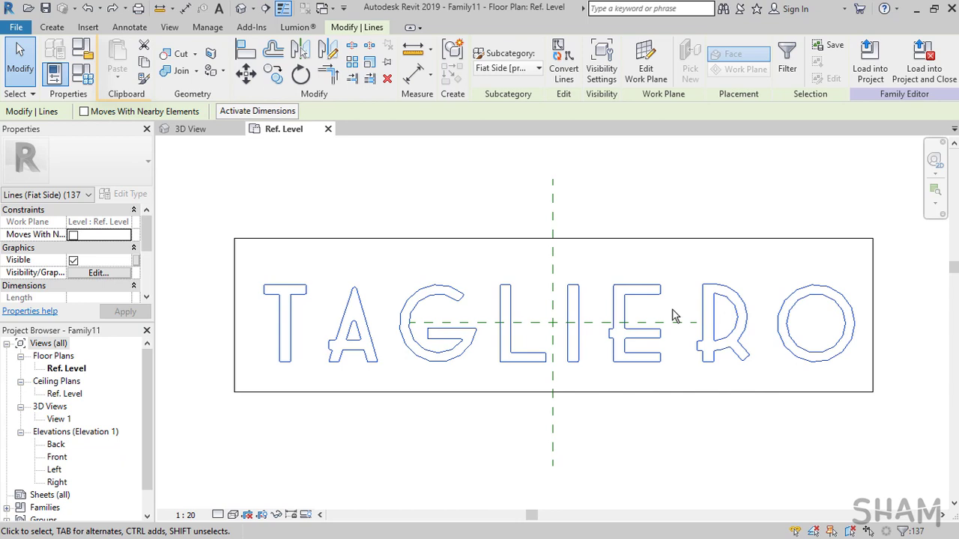
pyautogui.click(144, 47)
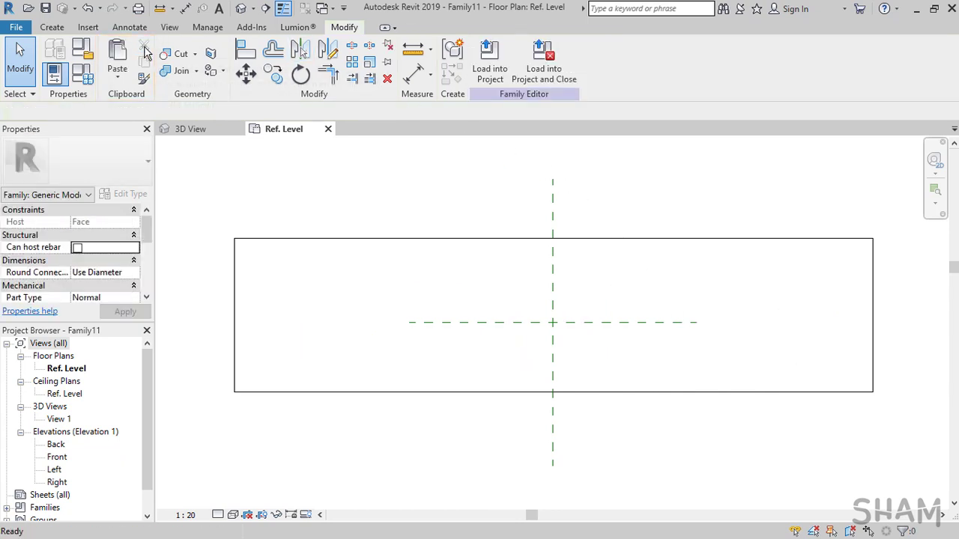
# Start a new extrusion sketch and paste the letter lines back at their lower-left corner.
pyautogui.click(51, 27)
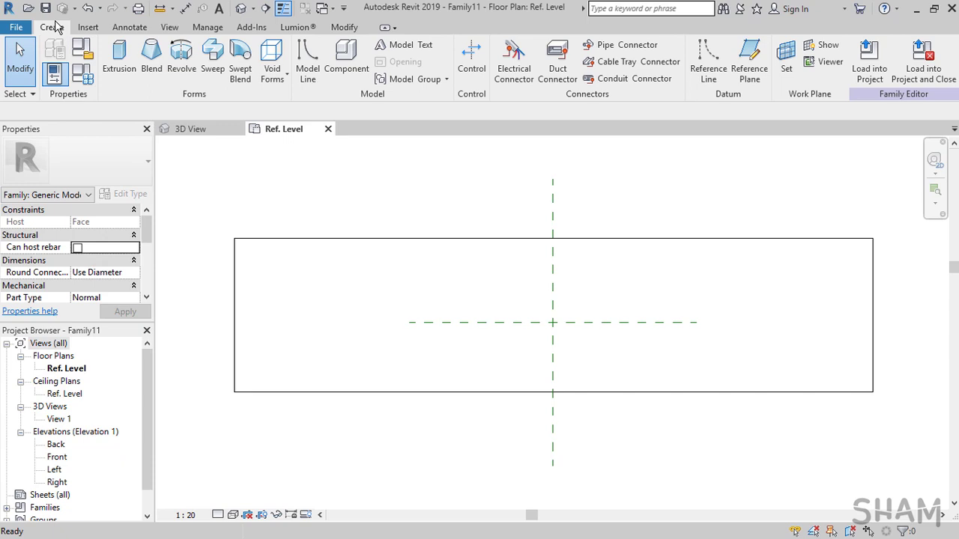
pyautogui.click(116, 75)
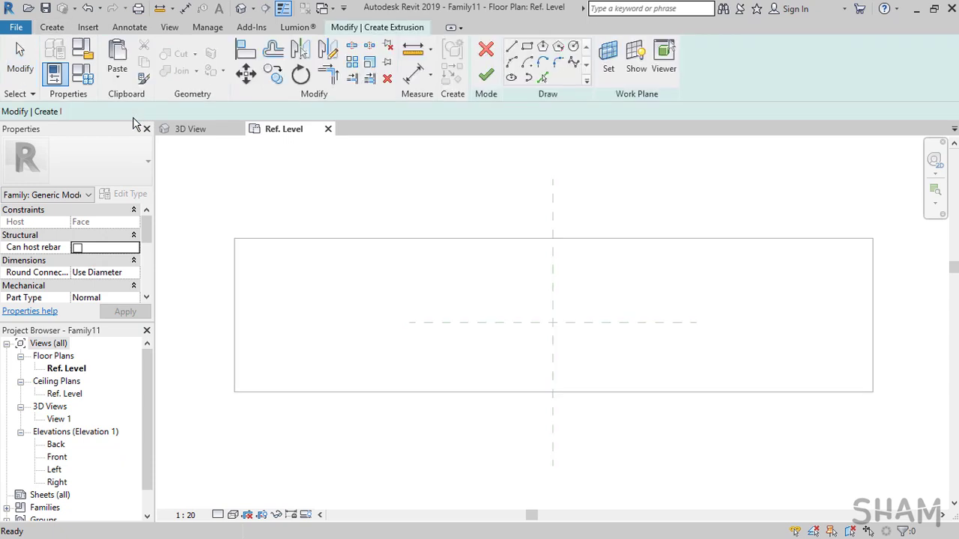
pyautogui.click(116, 74)
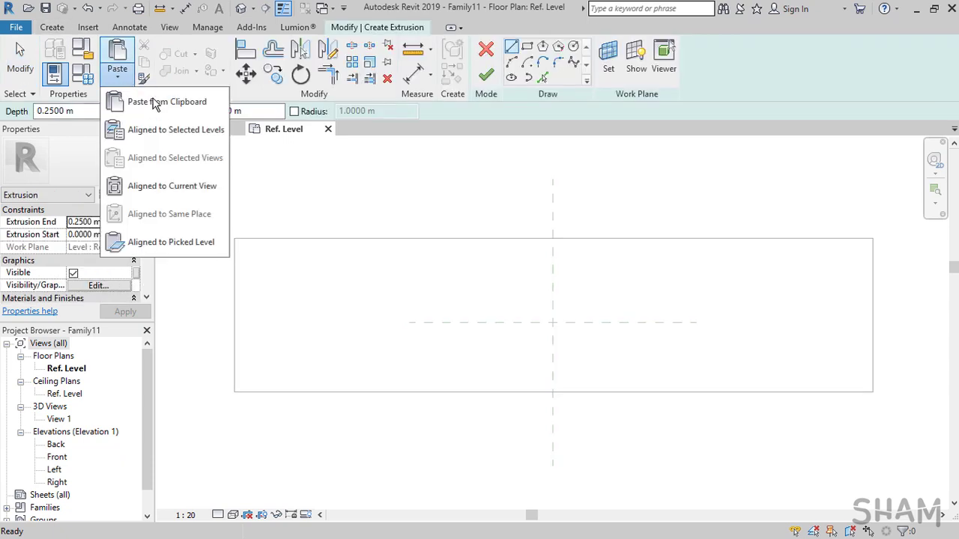
pyautogui.click(124, 101)
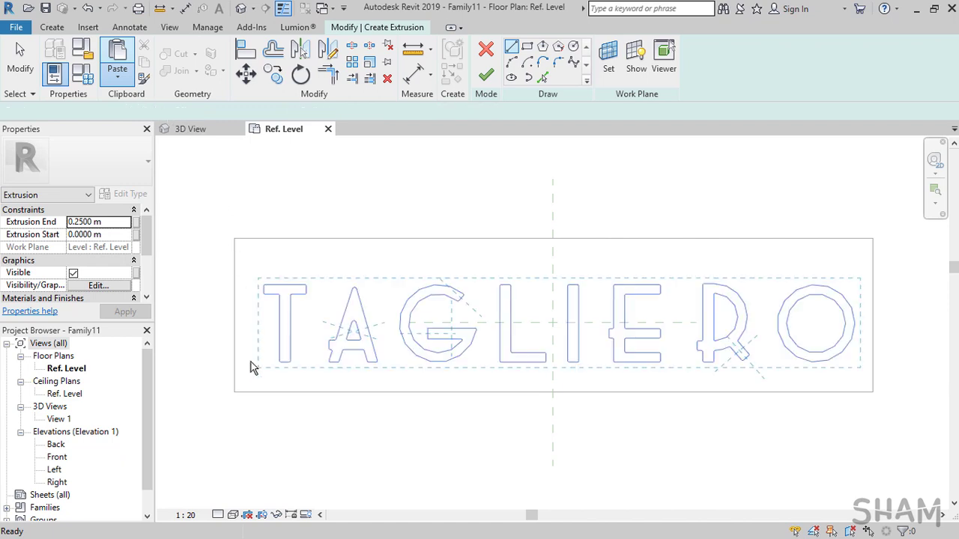
pyautogui.click(261, 365)
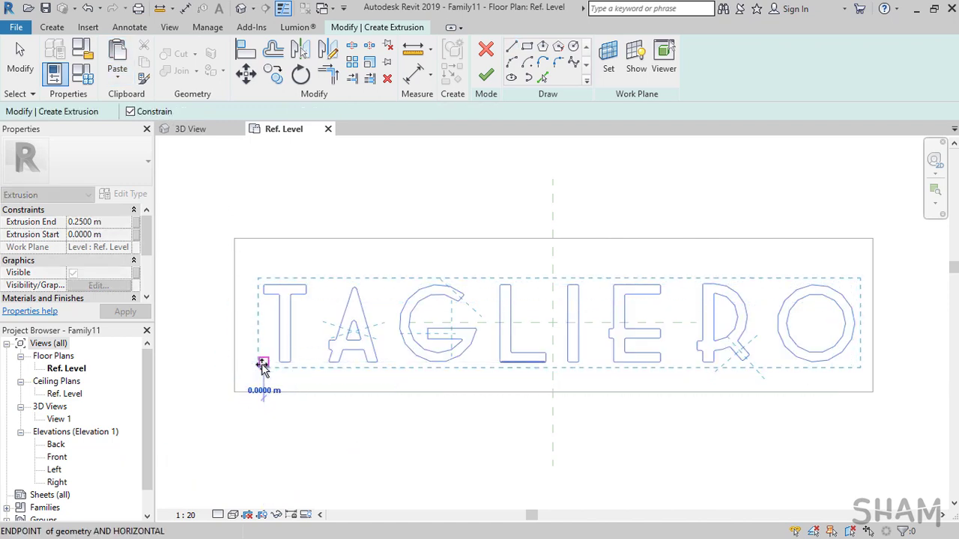
pyautogui.click(262, 364)
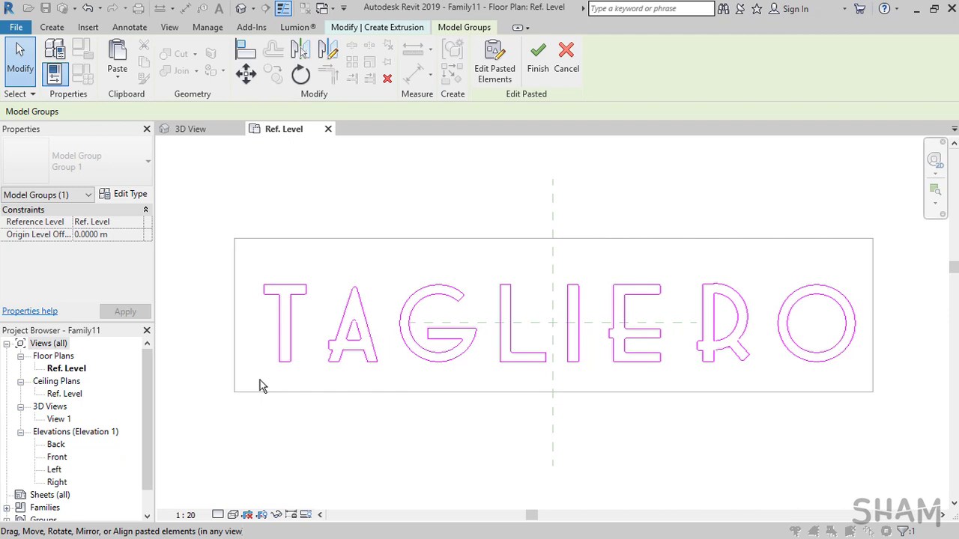
pyautogui.click(304, 447)
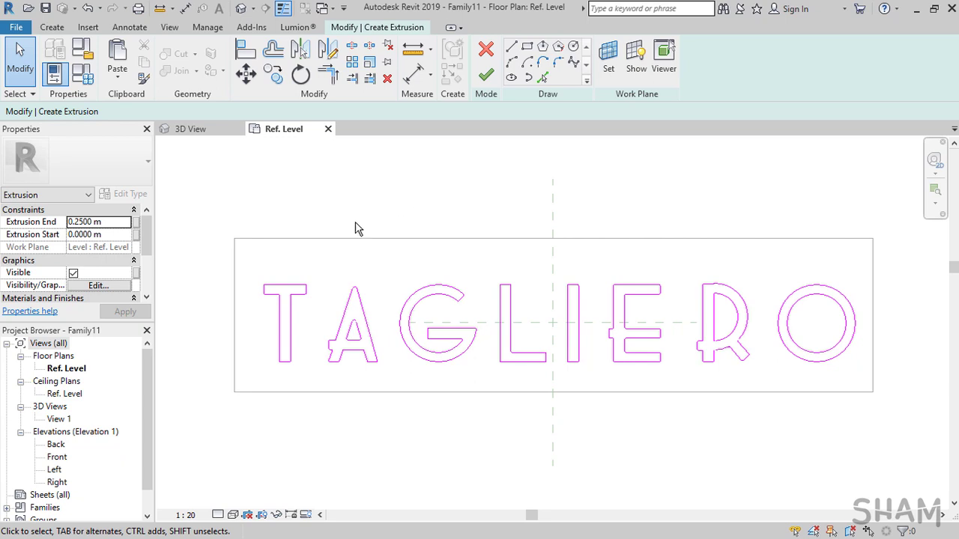
# Set Extrusion End to 0.1 m, finish the extrusion, and open 3D View 1.
pyautogui.doubleClick(119, 222)
pyautogui.moveTo(27, 219); pyautogui.dragTo(7, 215)
pyautogui.write('0.1')
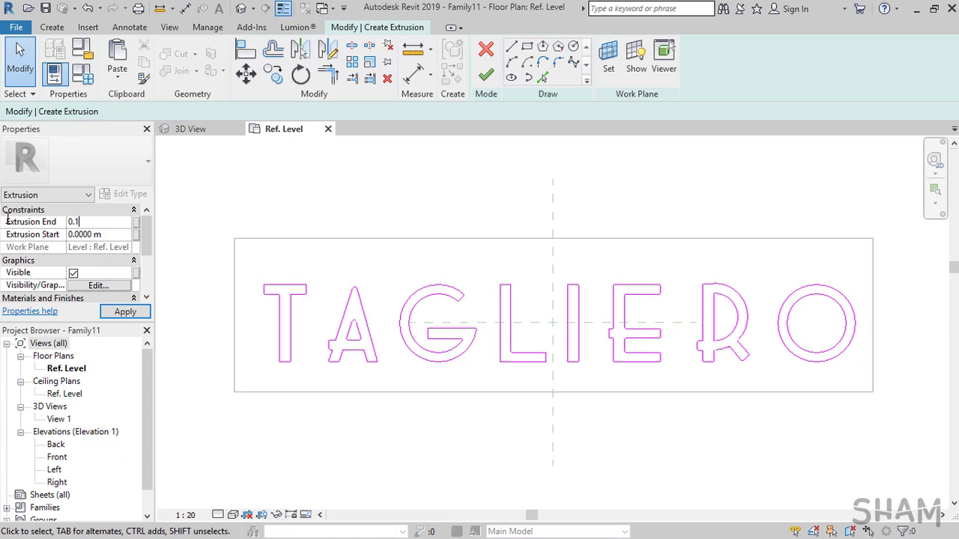
pyautogui.press('Return')
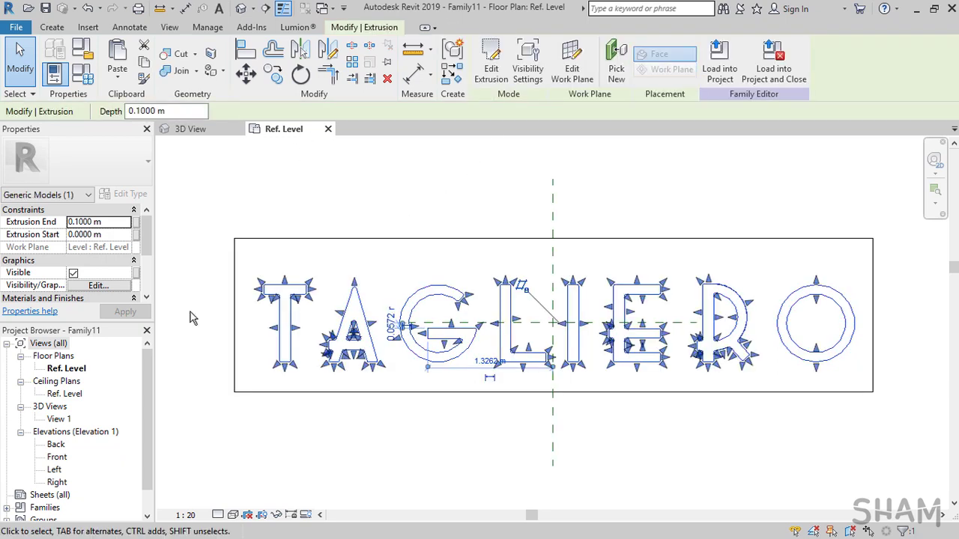
pyautogui.click(140, 402)
pyautogui.doubleClick(60, 394)
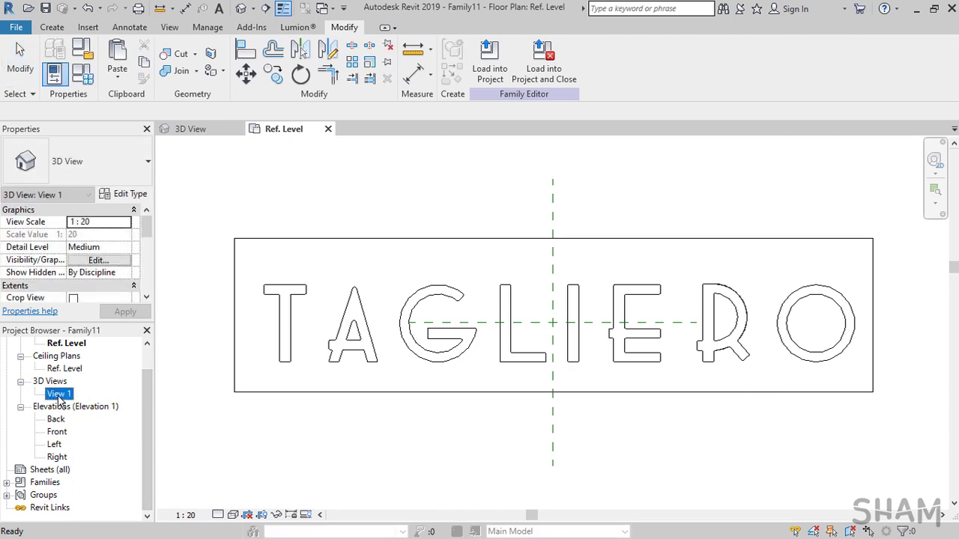
# Switch 3D View 1 to Shaded and orbit and zoom to inspect the raised TAGLIERO letters.
pyautogui.click(232, 514)
pyautogui.click(262, 459)
pyautogui.click(479, 431)
pyautogui.moveTo(327, 266); pyautogui.dragTo(424, 442, button='middle')
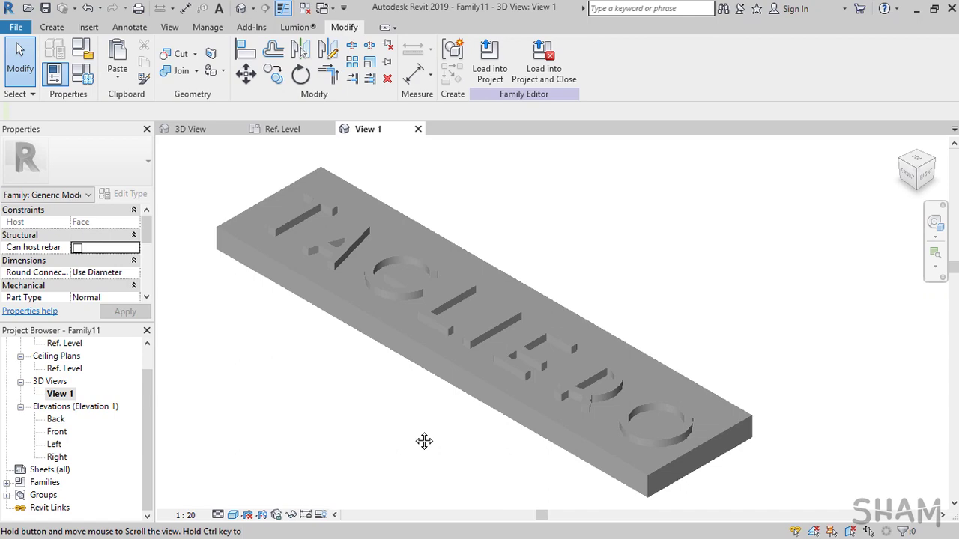
pyautogui.scroll(3, 513, 427)
pyautogui.keyDown('shift'); pyautogui.moveTo(548, 453); pyautogui.dragTo(697, 336, button='middle'); pyautogui.keyUp('shift')
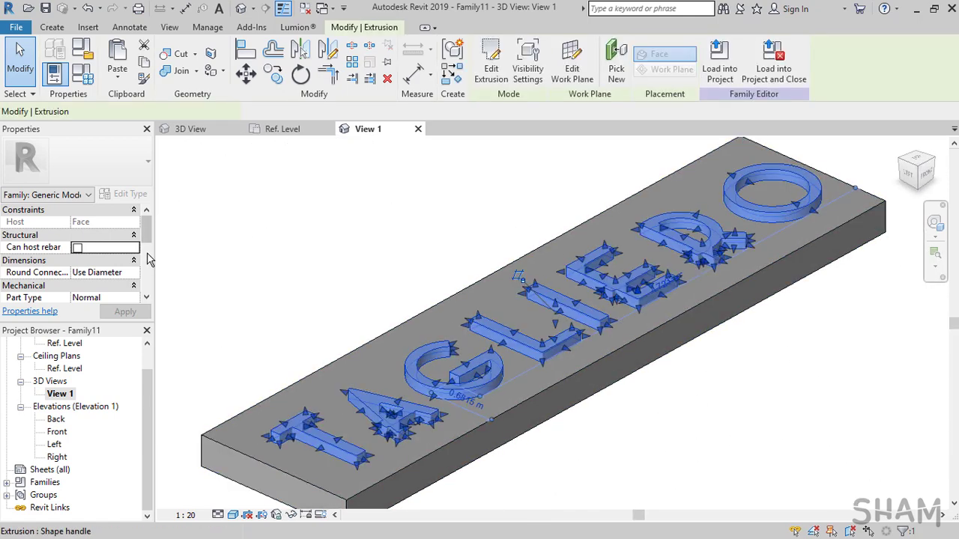
pyautogui.scroll(-3, 144, 275)
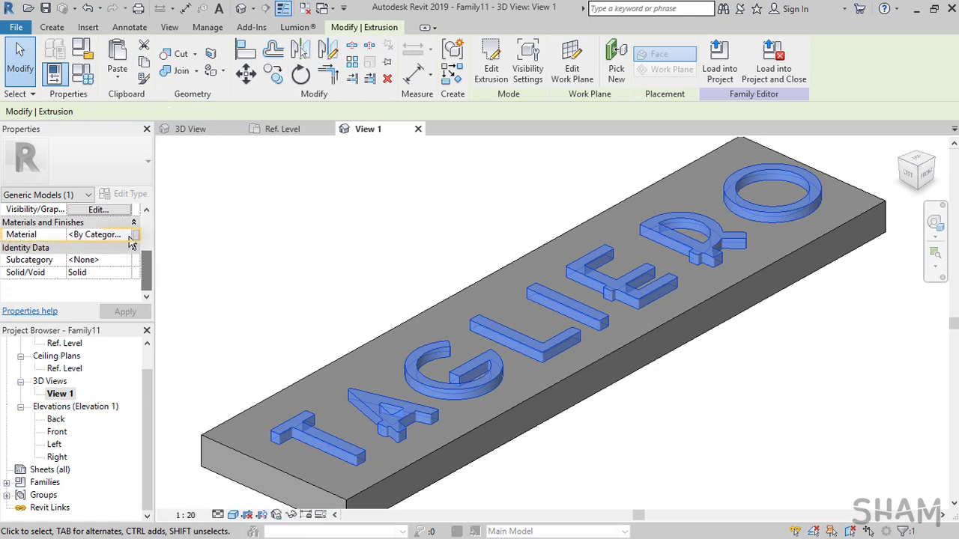
pyautogui.click(729, 411)
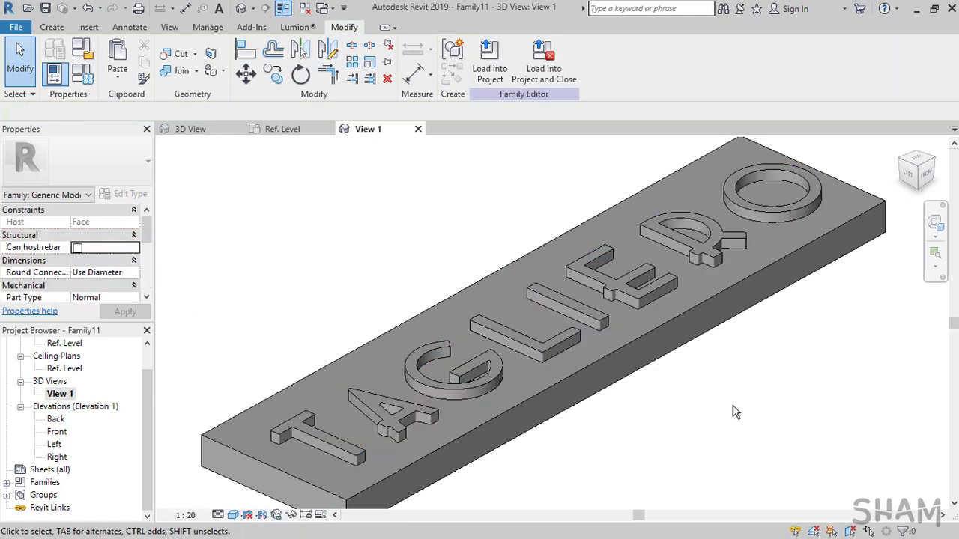
pyautogui.scroll(-2, 734, 412)
pyautogui.moveTo(732, 413); pyautogui.dragTo(727, 411, button='middle')
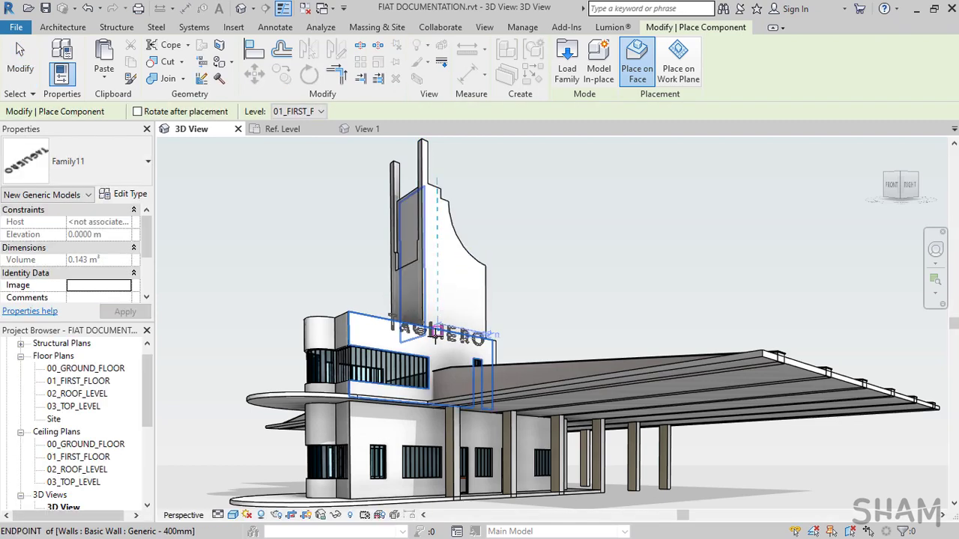
# Cancel the pending placement, then place the TAGLIERO family on the upper facade wall face.
pyautogui.scroll(3, 435, 342)
pyautogui.scroll(-2, 436, 341)
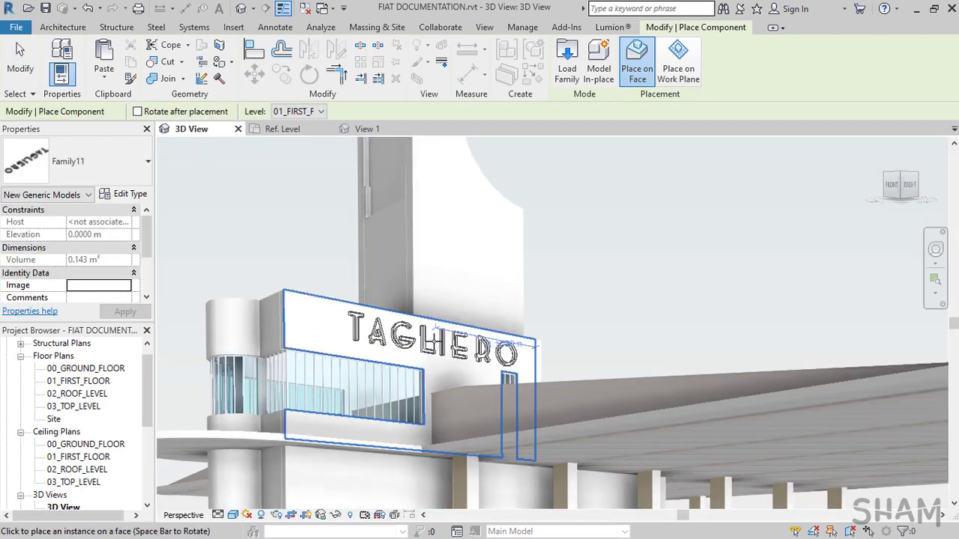
pyautogui.press('Escape')
pyautogui.press('Escape')
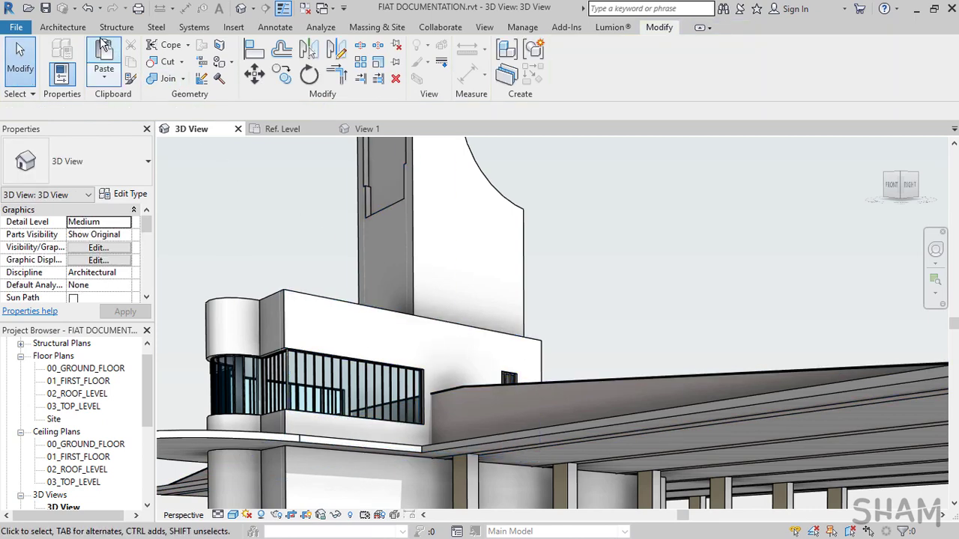
pyautogui.click(70, 30)
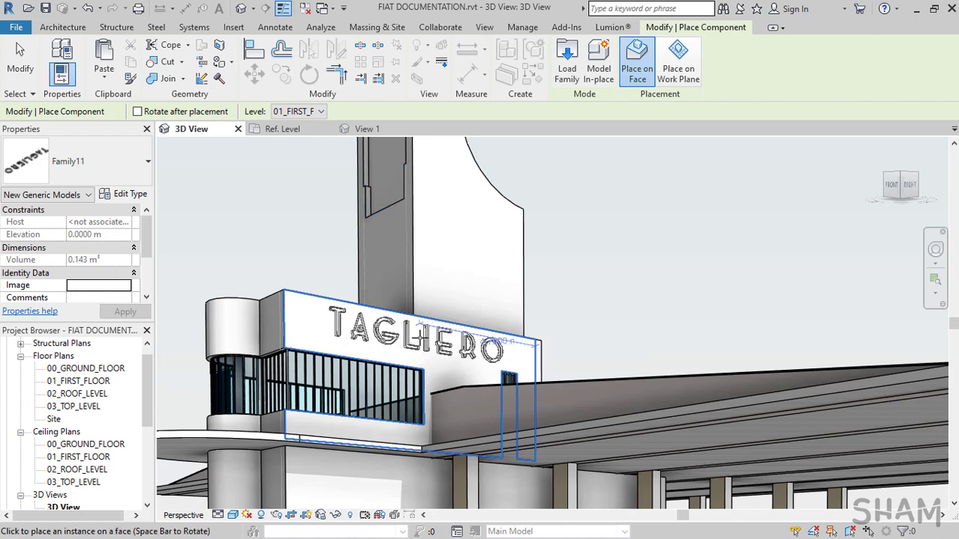
pyautogui.click(435, 462)
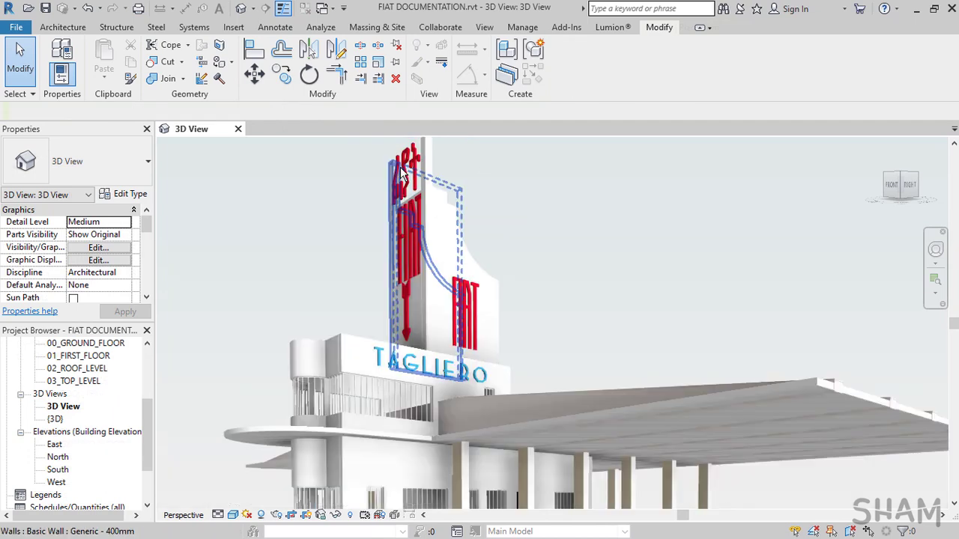
# Orbit toward the FIAT tower signage and open the 02_ROOF_LEVEL floor plan.
pyautogui.scroll(5, 419, 247)
pyautogui.keyDown('shift'); pyautogui.moveTo(419, 247); pyautogui.dragTo(452, 304, button='middle'); pyautogui.keyUp('shift')
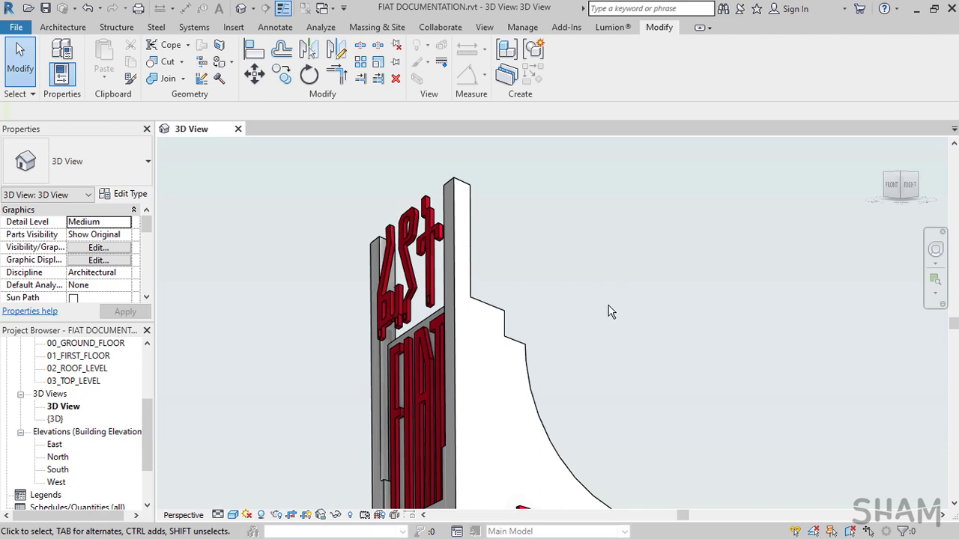
pyautogui.moveTo(145, 427); pyautogui.dragTo(148, 363)
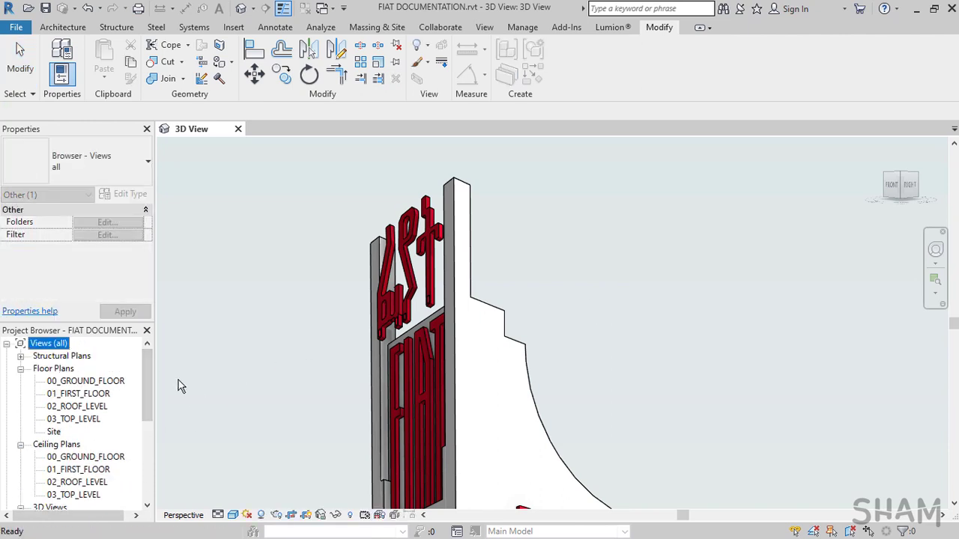
pyautogui.doubleClick(75, 406)
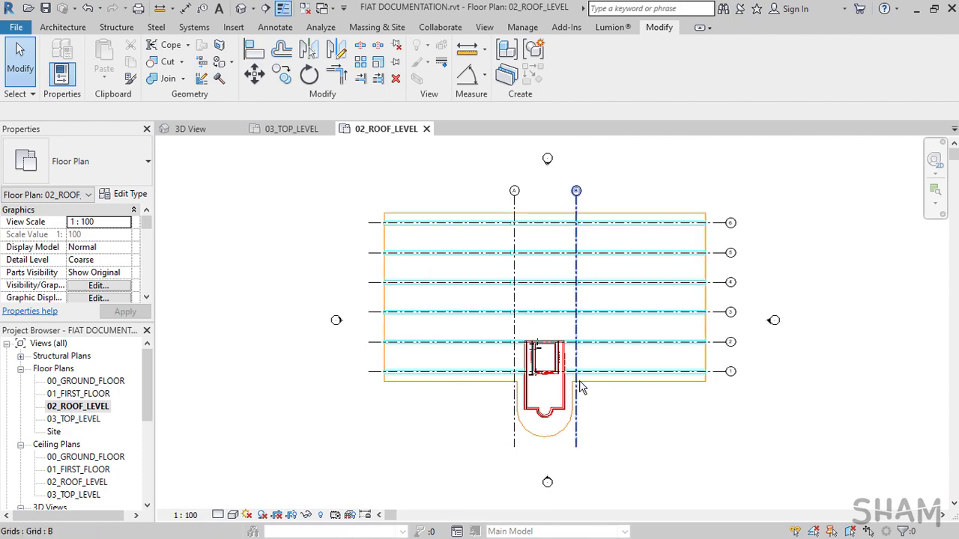
# Draw a reference plane along the tower's edge on the 02_ROOF_LEVEL plan.
pyautogui.scroll(8, 577, 385)
pyautogui.scroll(3, 464, 385)
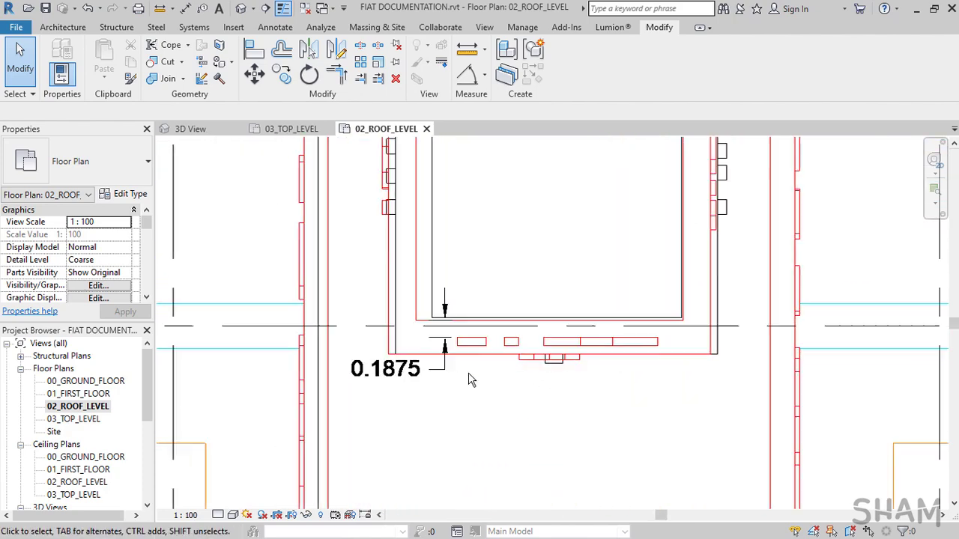
pyautogui.scroll(-4, 445, 398)
pyautogui.moveTo(435, 387); pyautogui.dragTo(444, 399, button='middle')
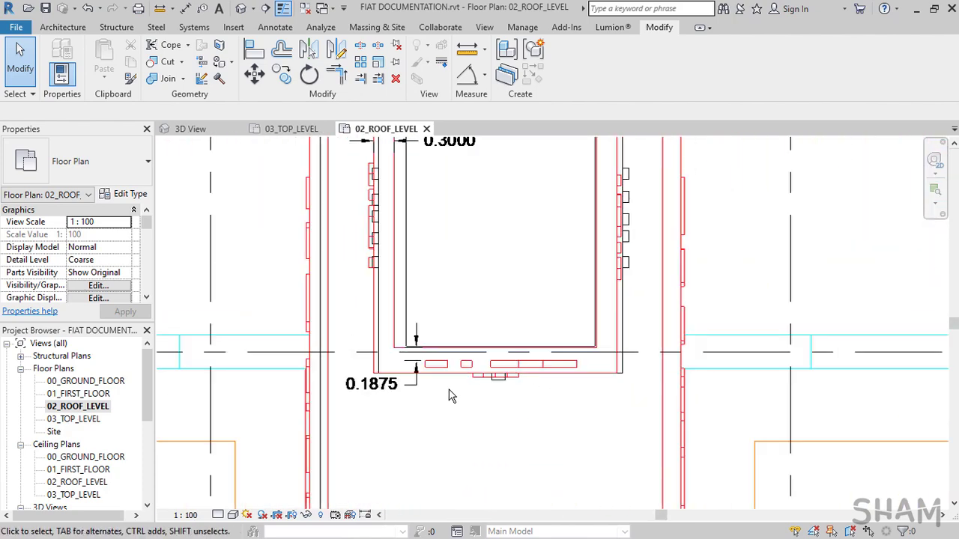
pyautogui.click(63, 27)
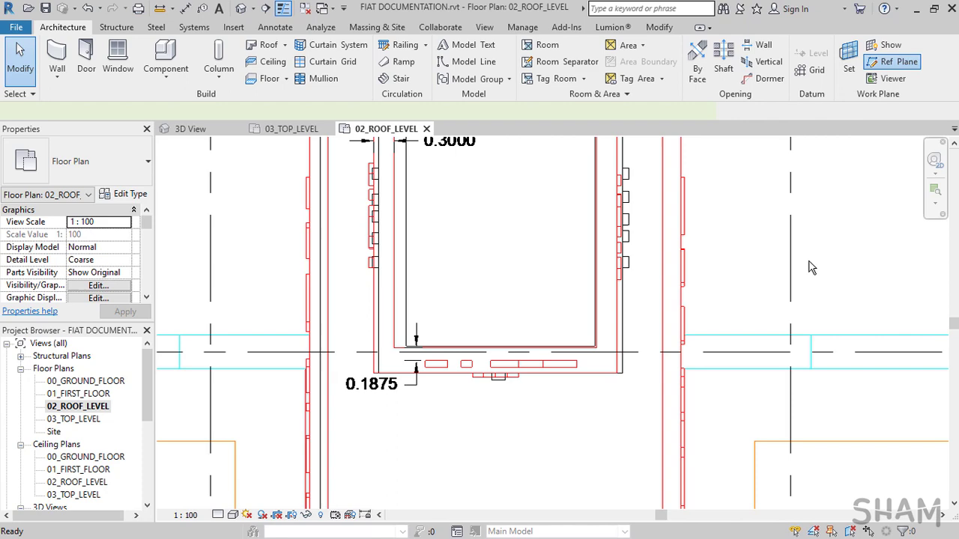
pyautogui.scroll(3, 689, 310)
pyautogui.click(835, 309)
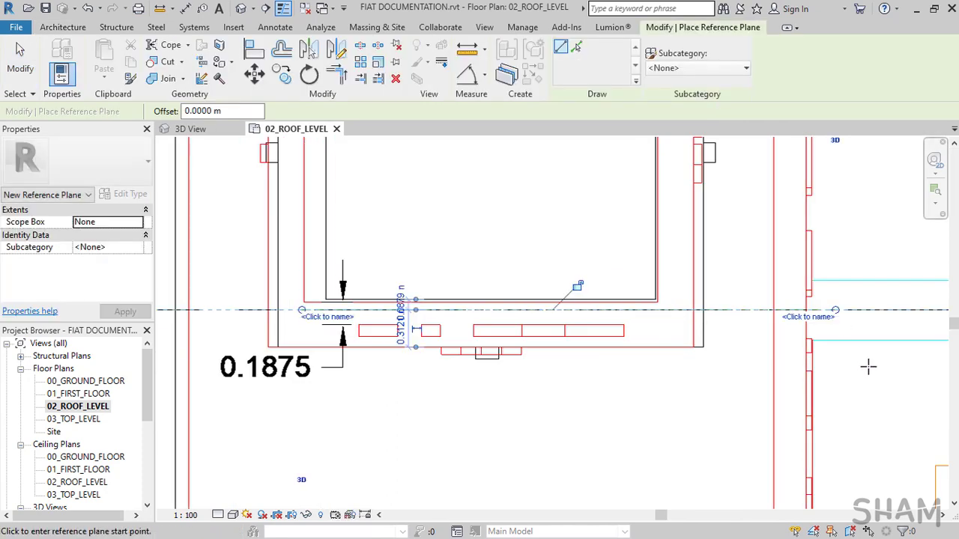
# Name the new reference plane signage_Ref and return to the 3D view.
pyautogui.press('Escape')
pyautogui.press('Escape')
pyautogui.click(830, 312)
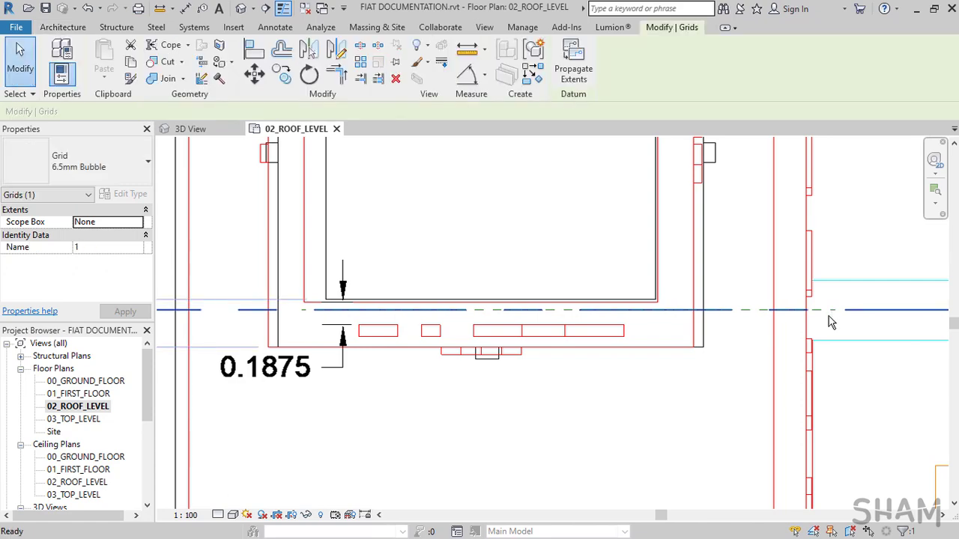
pyautogui.press('Escape')
pyautogui.click(823, 315)
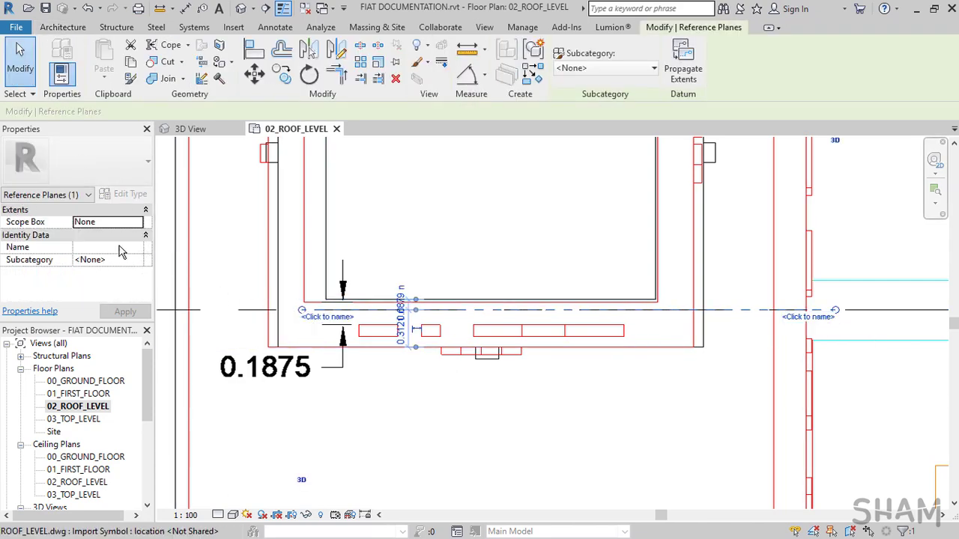
pyautogui.click(96, 249)
pyautogui.write('signage_Ref')
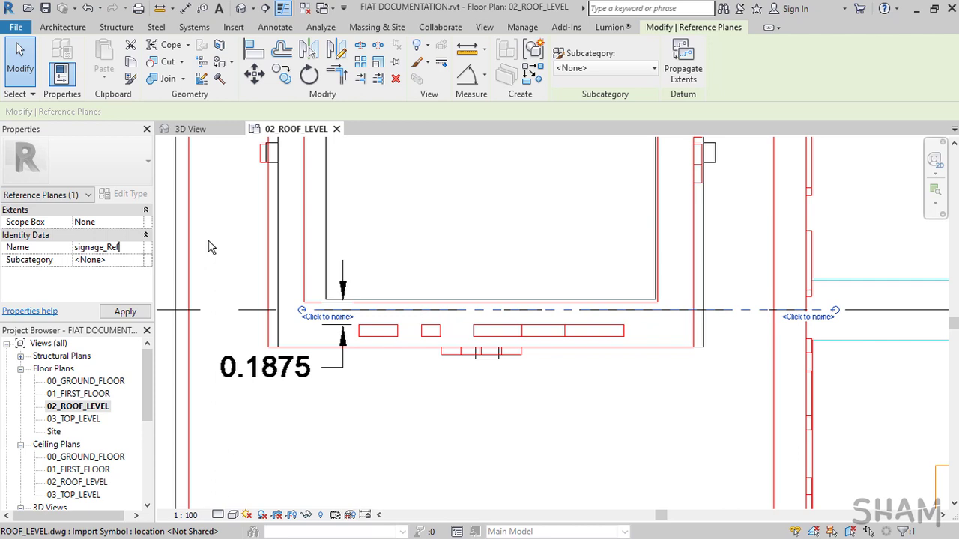
pyautogui.press('Return')
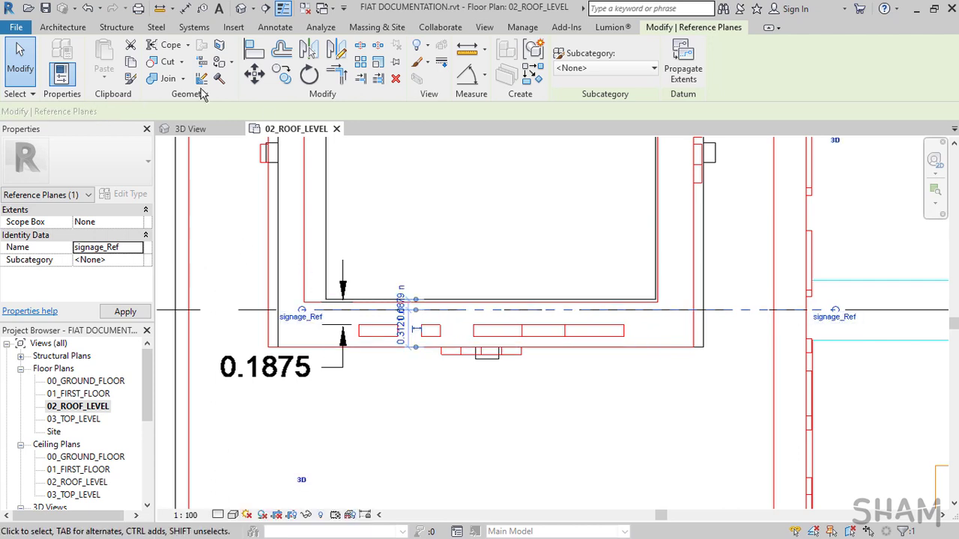
pyautogui.click(190, 129)
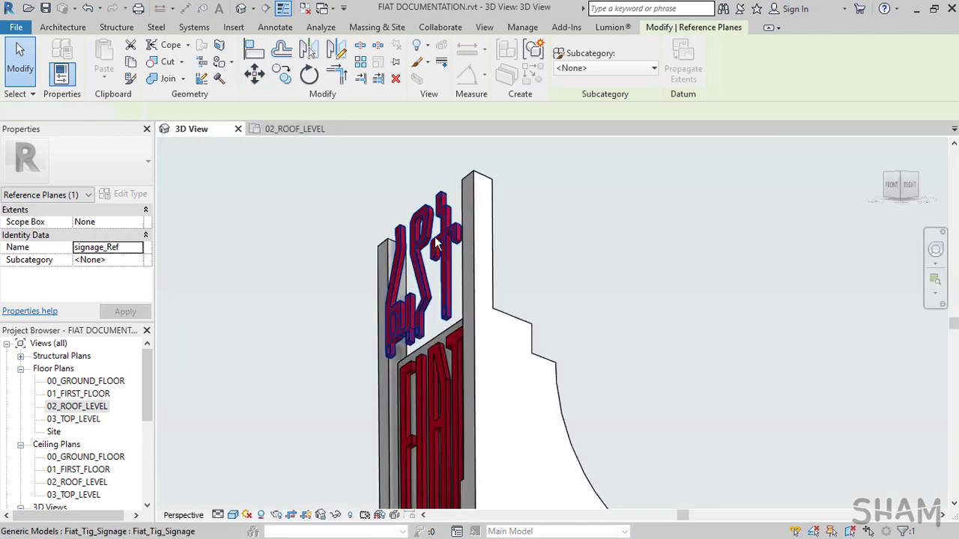
# Rehost the tower's Fiat_Tig_Signage onto work plane Reference Plane : signage_Ref.
pyautogui.click(459, 270)
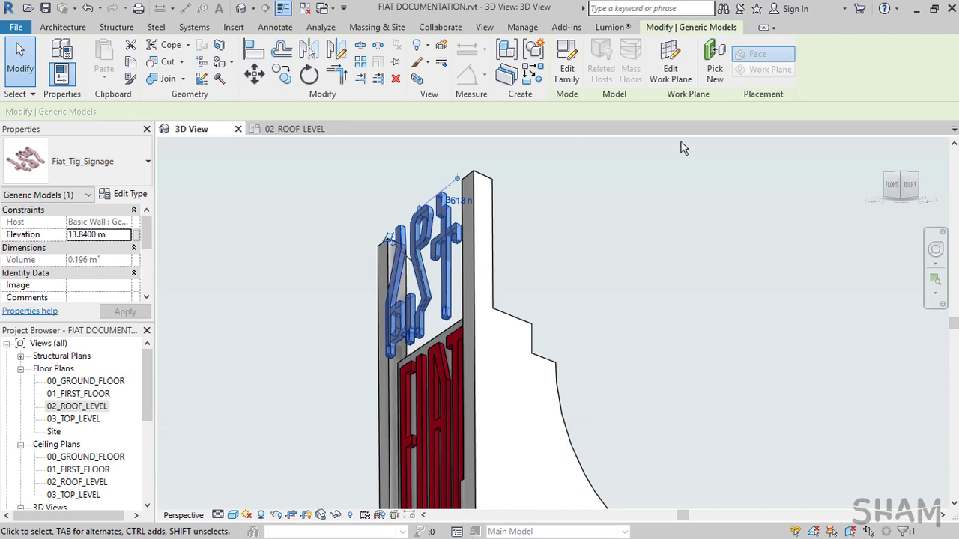
pyautogui.click(670, 60)
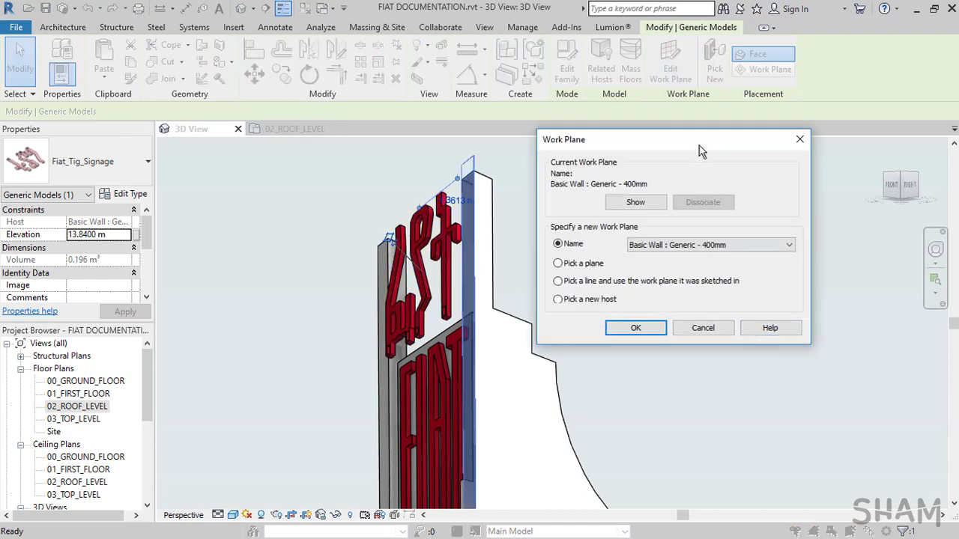
pyautogui.moveTo(697, 143); pyautogui.dragTo(695, 111)
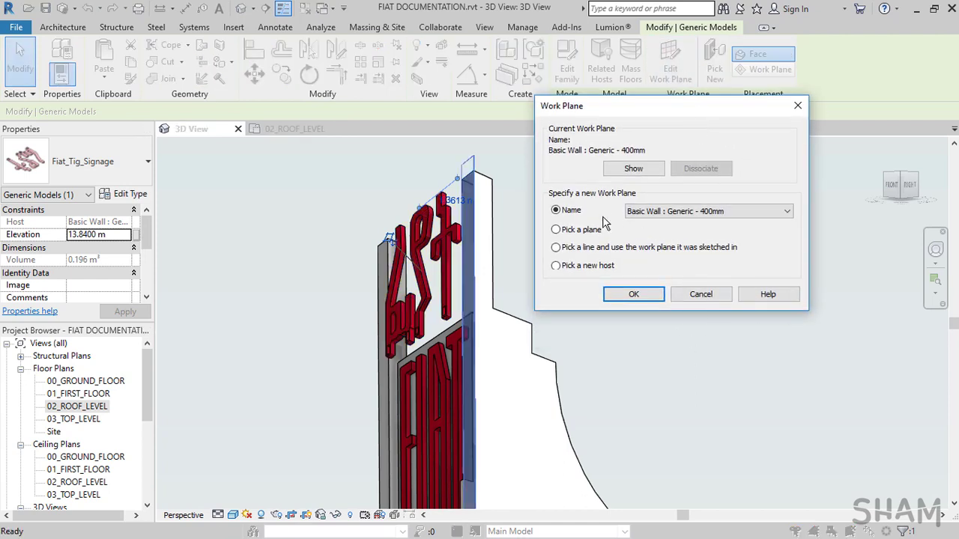
pyautogui.click(728, 211)
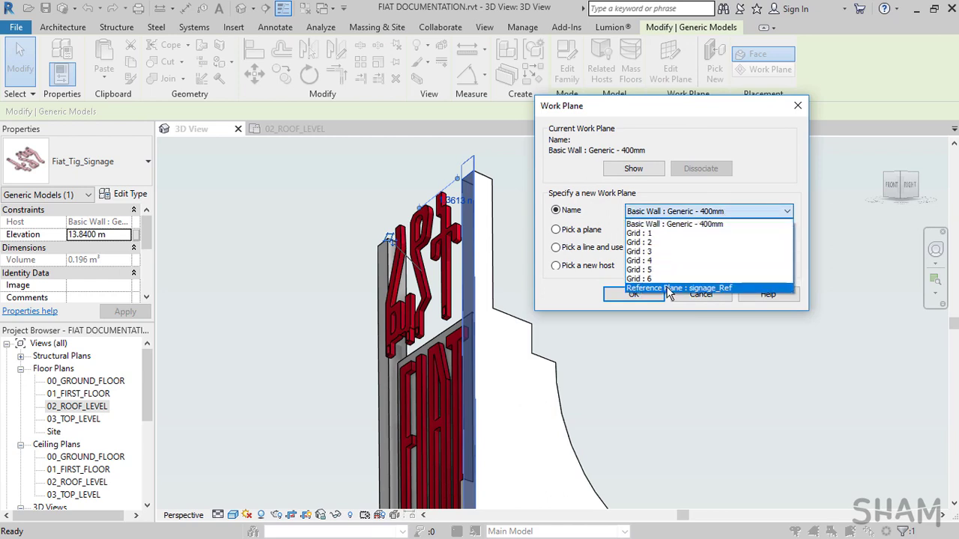
pyautogui.click(730, 288)
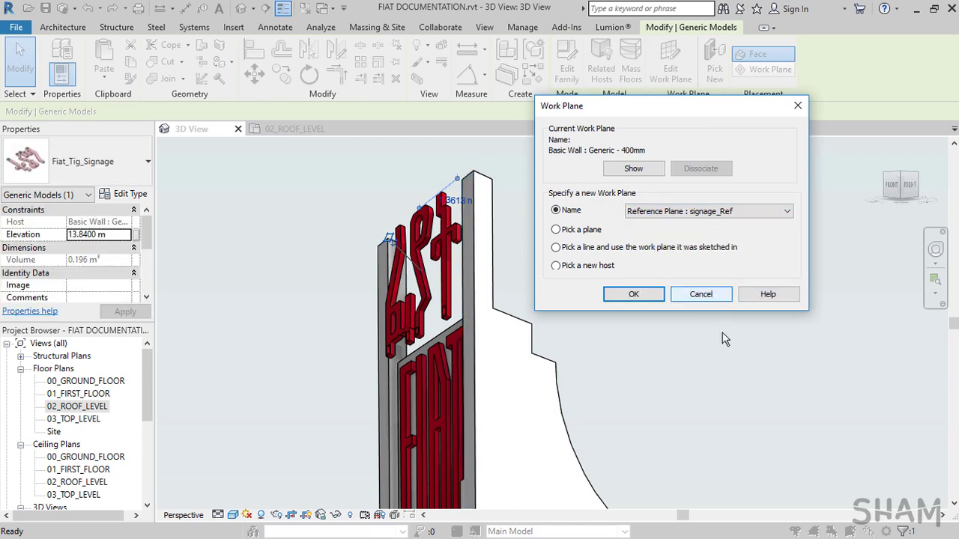
pyautogui.click(634, 295)
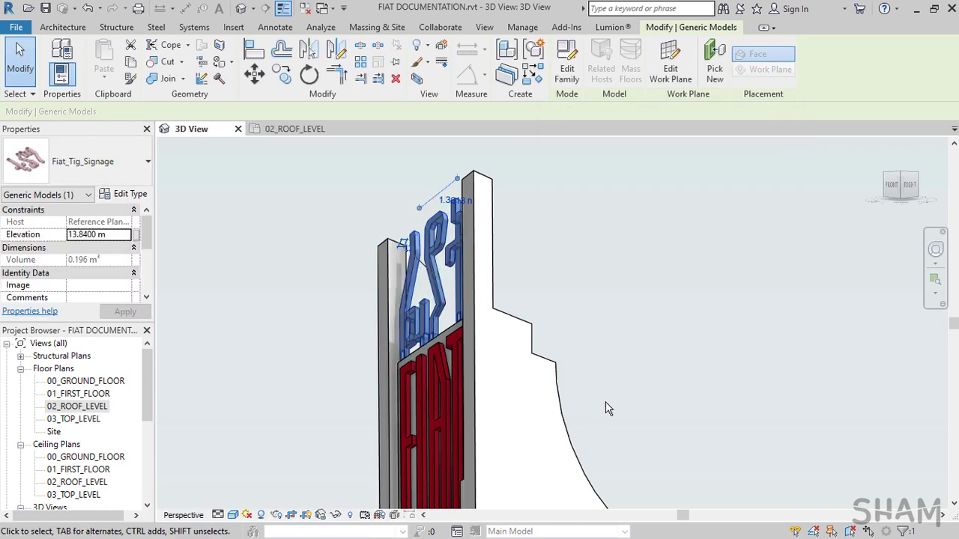
# Reorient the 3D view with the ViewCube to show the full Tagliero building and its signage.
pyautogui.click(874, 147)
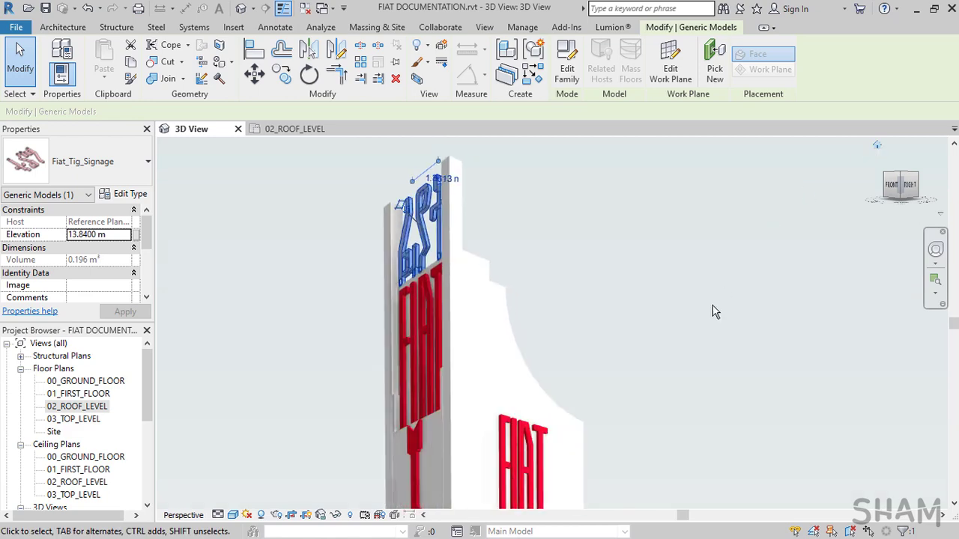
pyautogui.click(689, 306)
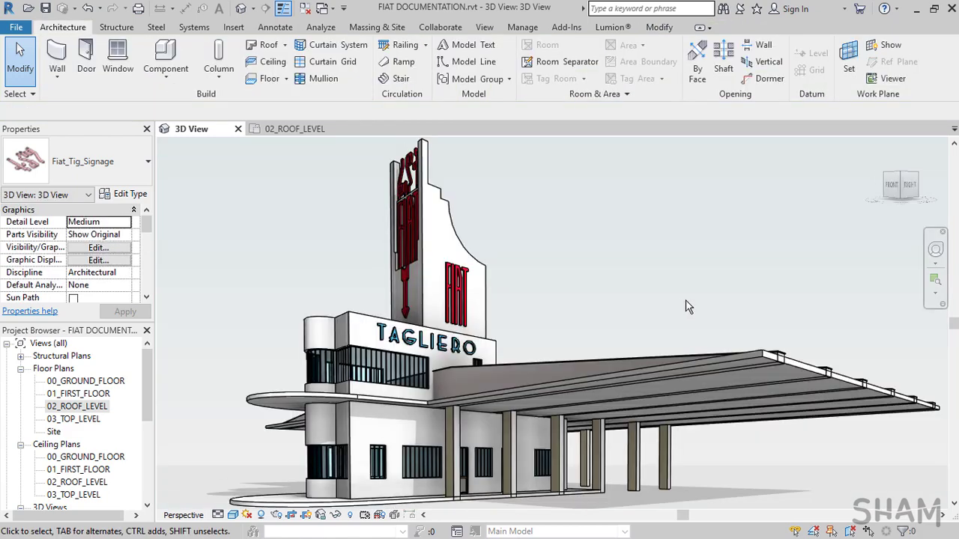